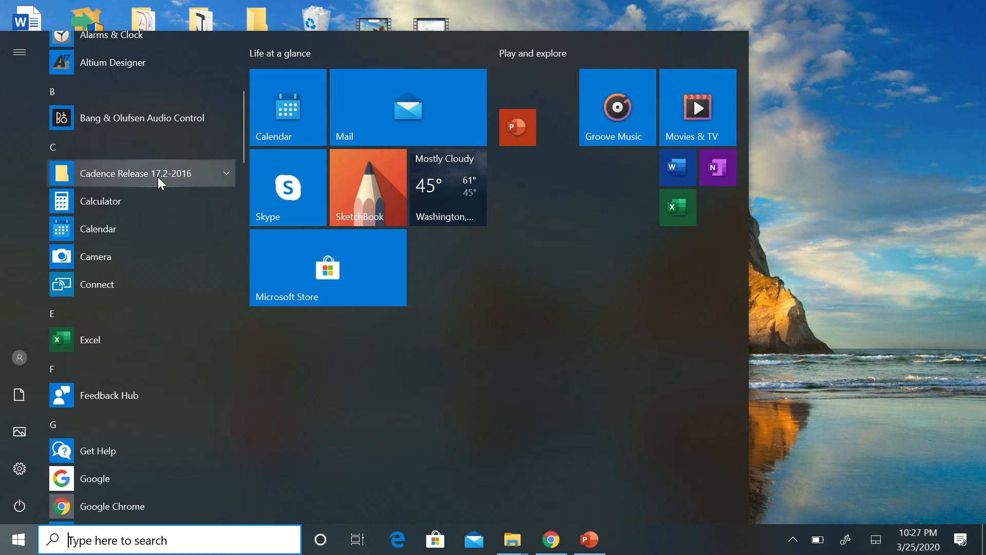
Launch OrCAD Capture and create a PSpice Analog or Mixed A/D project named RC_Circuit based on the existing project AnalogGNDSymbol.opj.
{"action": "left_click", "coordinate": [158, 174]}
{"action": "left_click", "coordinate": [141, 224]}
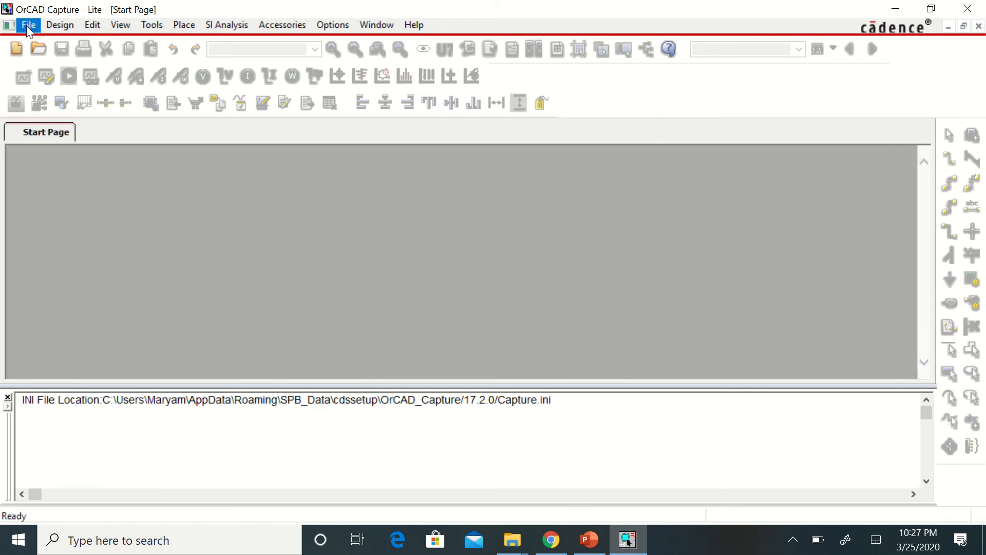
{"action": "left_click", "coordinate": [26, 25]}
{"action": "mouse_move", "coordinate": [66, 42]}
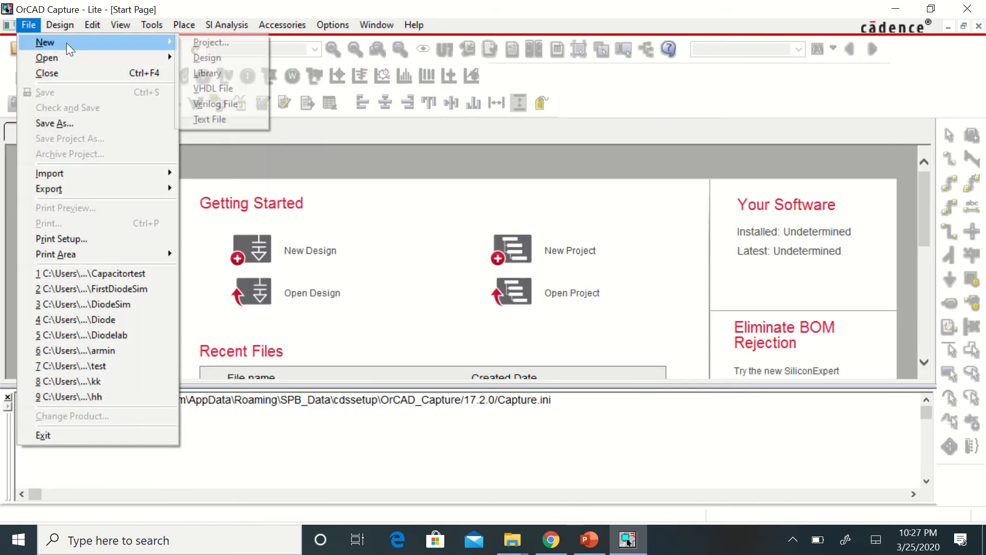
{"action": "left_click", "coordinate": [202, 41]}
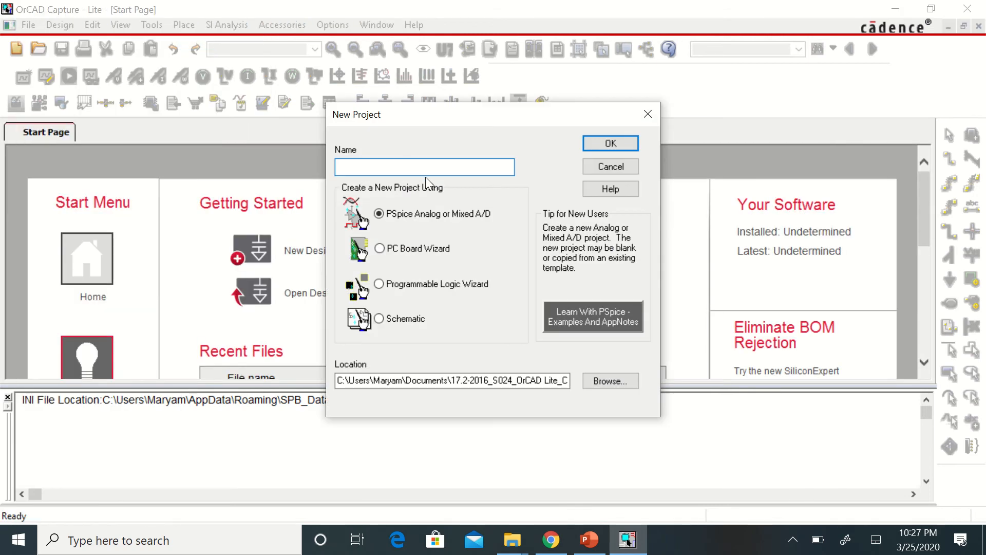
{"action": "type", "text": "RC_Circuit"}
{"action": "key", "text": "Return"}
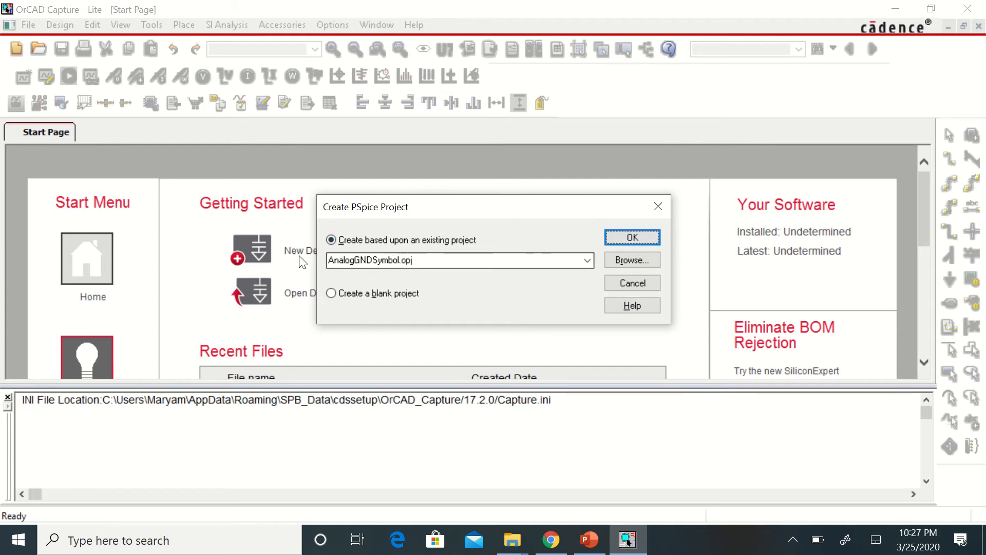
{"action": "left_click", "coordinate": [635, 237]}
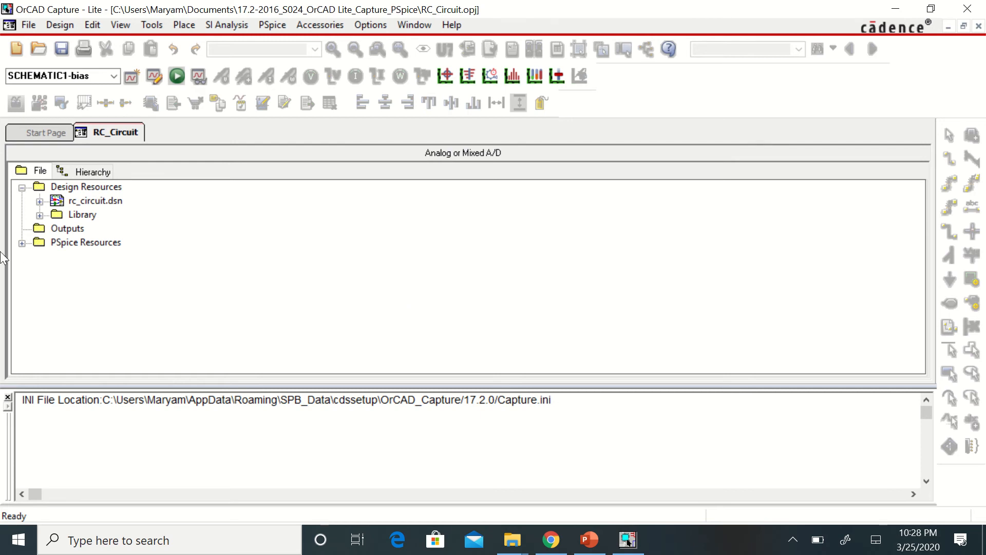
Open the schematic page PAGE1 in SCHEMATIC1 of rc_circuit.dsn at its GND_0 ground symbol.
{"action": "left_click", "coordinate": [40, 202]}
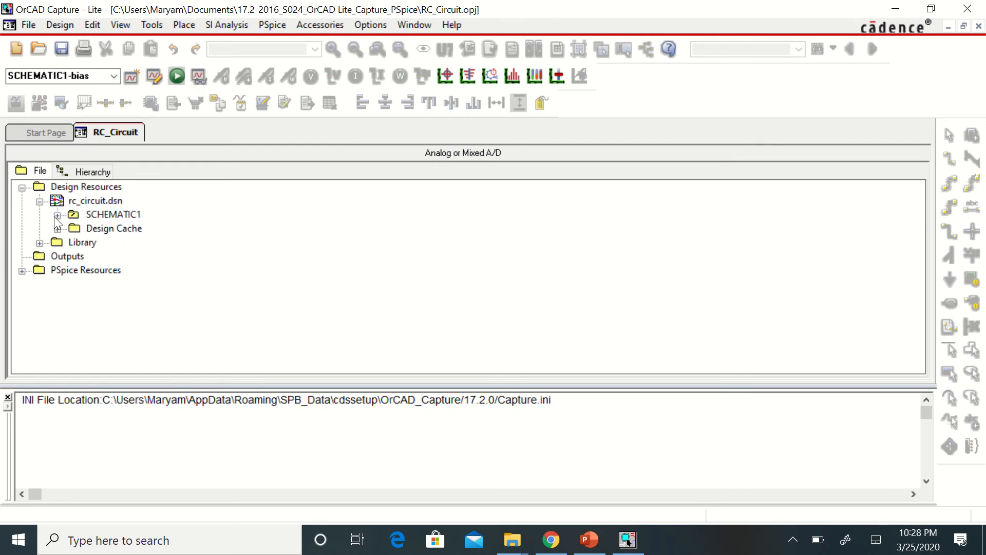
{"action": "left_click", "coordinate": [57, 215]}
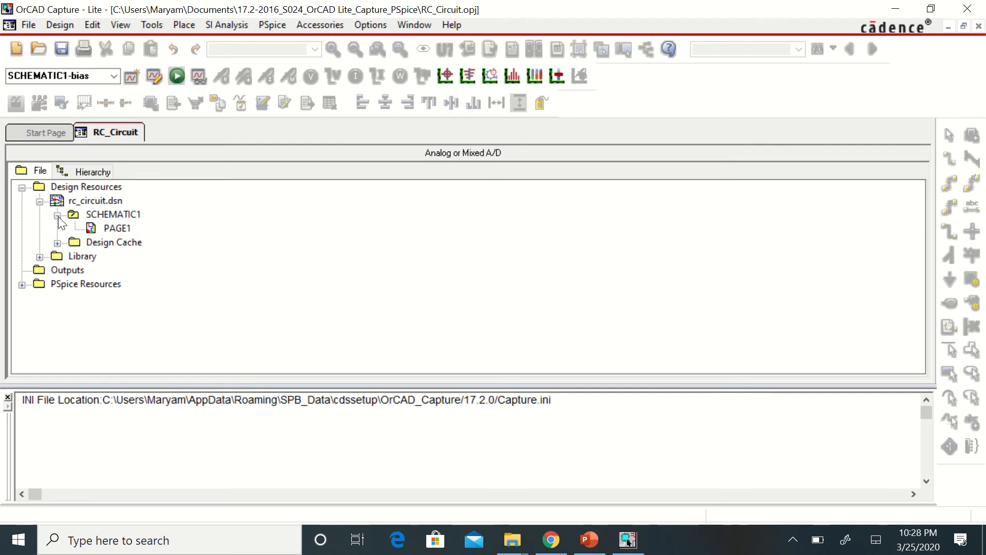
{"action": "double_click", "coordinate": [109, 229]}
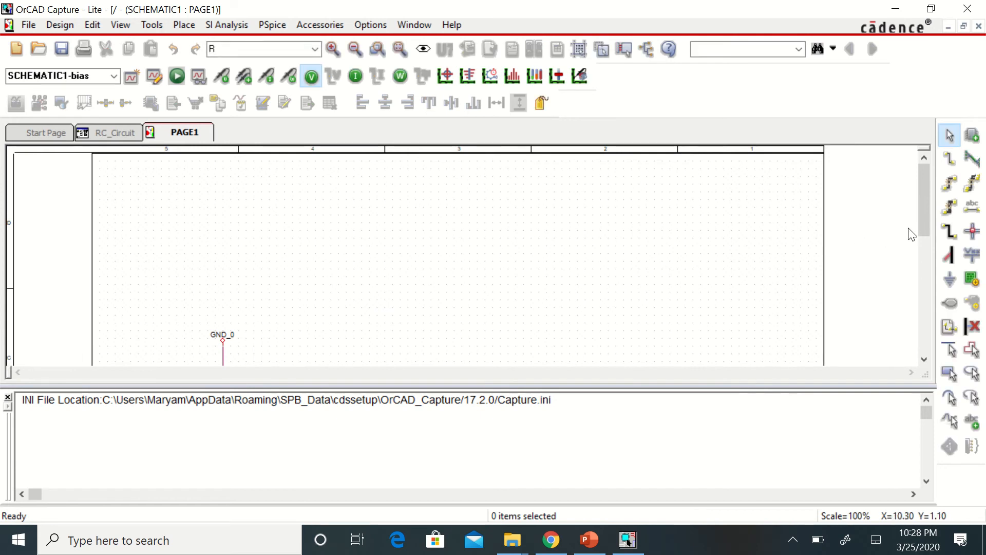
{"action": "mouse_move", "coordinate": [924, 224]}
{"action": "left_mouse_down"}
{"action": "mouse_move", "coordinate": [923, 247]}
{"action": "mouse_move", "coordinate": [920, 229]}
{"action": "mouse_move", "coordinate": [920, 239]}
{"action": "left_mouse_up"}
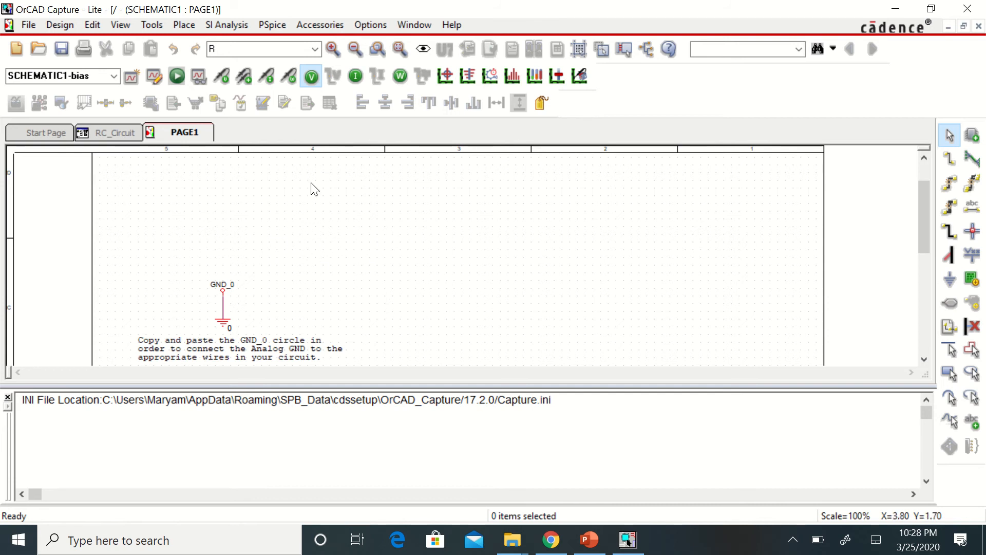
Place a capacitor, part C from the ANALOG library, to the upper right of the GND_0 ground symbol.
{"action": "left_click", "coordinate": [185, 27]}
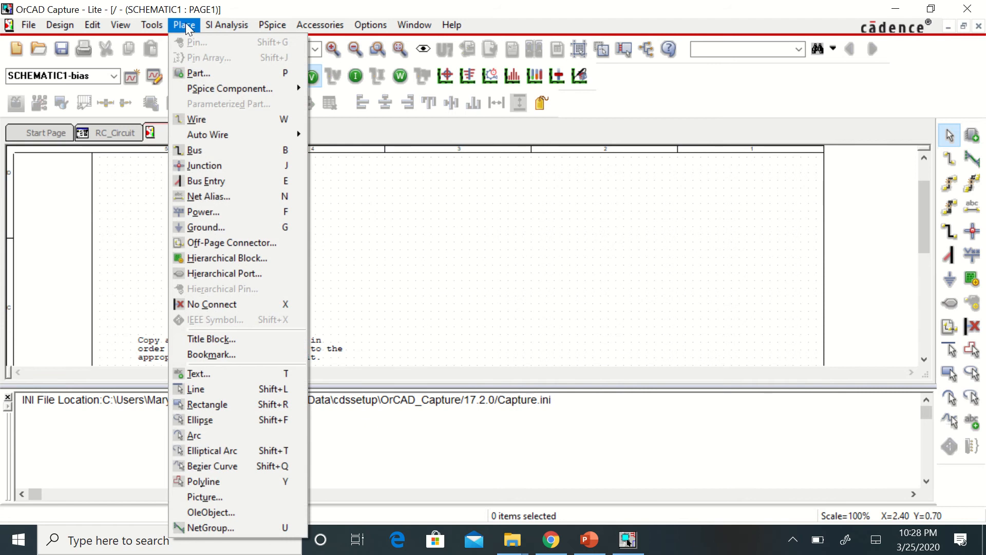
{"action": "left_click", "coordinate": [198, 73]}
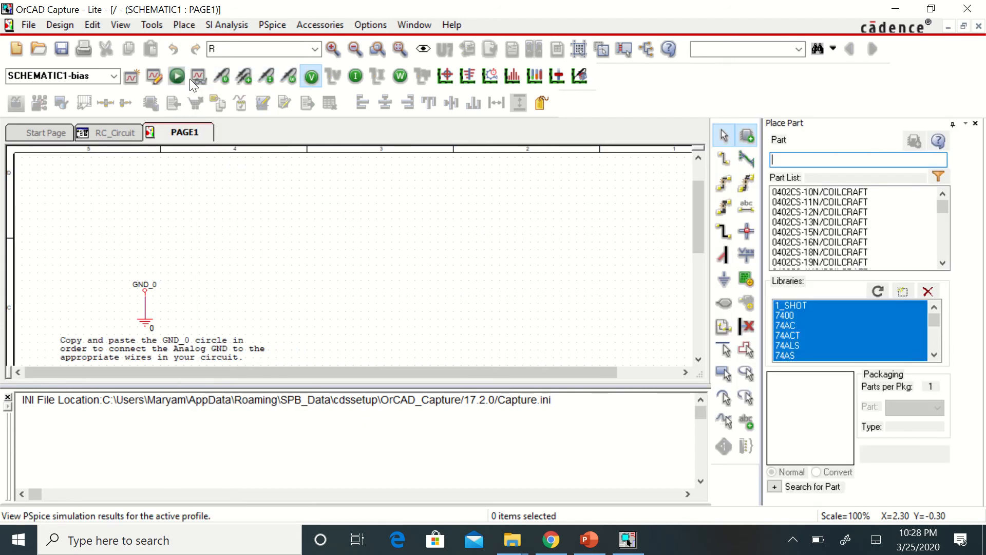
{"action": "left_click", "coordinate": [796, 160]}
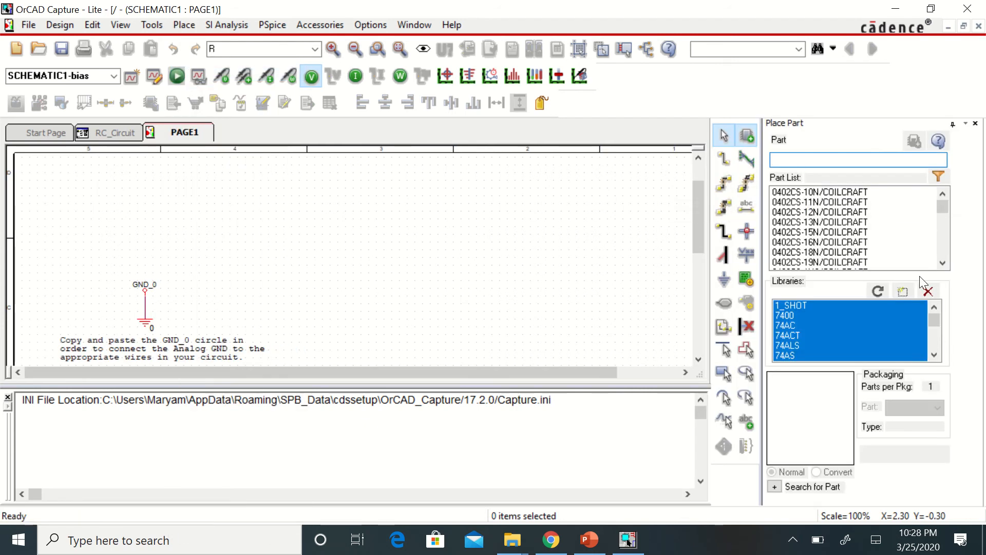
{"action": "mouse_move", "coordinate": [932, 320]}
{"action": "left_mouse_down"}
{"action": "mouse_move", "coordinate": [932, 334]}
{"action": "mouse_move", "coordinate": [928, 313]}
{"action": "left_mouse_up"}
{"action": "left_click", "coordinate": [930, 341]}
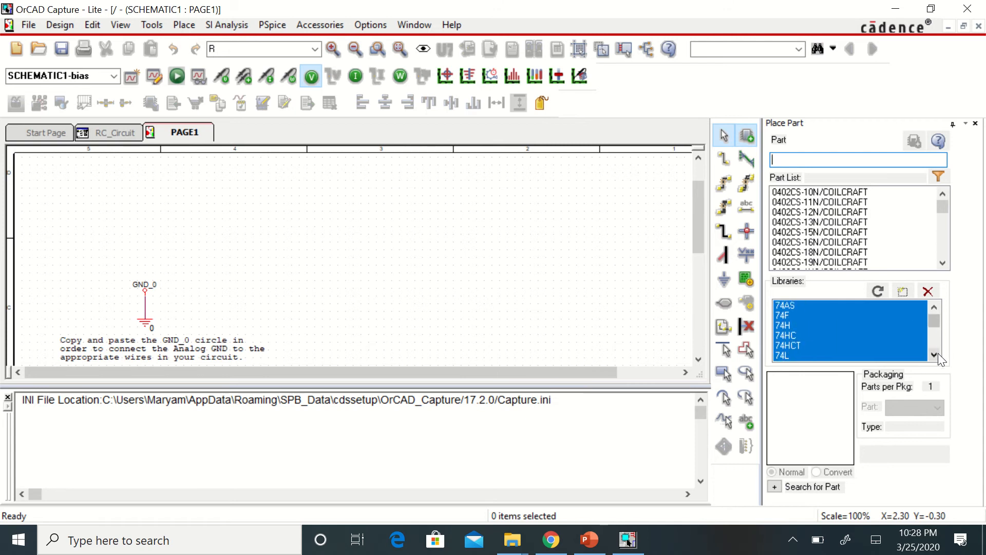
{"action": "left_click", "coordinate": [936, 354]}
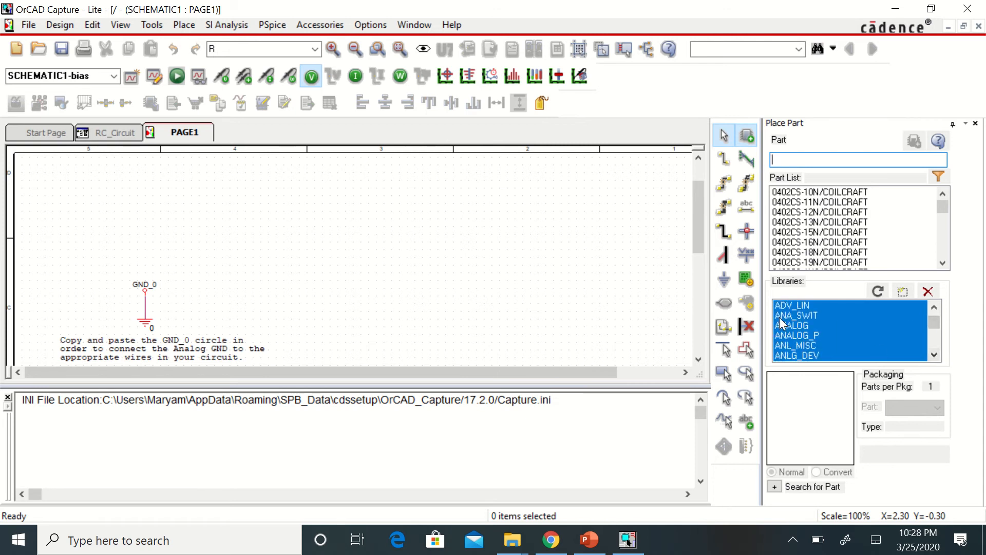
{"action": "left_click", "coordinate": [781, 323]}
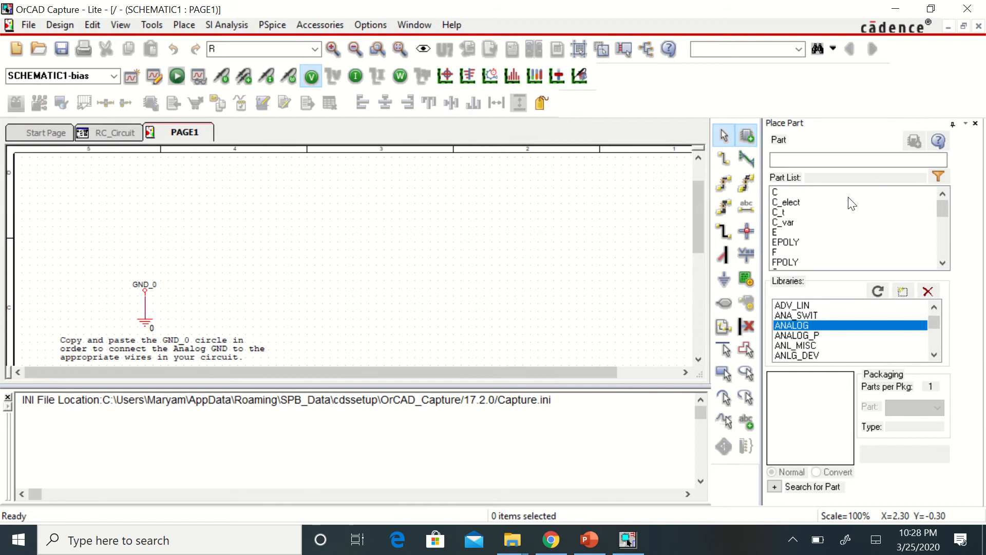
{"action": "left_click", "coordinate": [832, 191]}
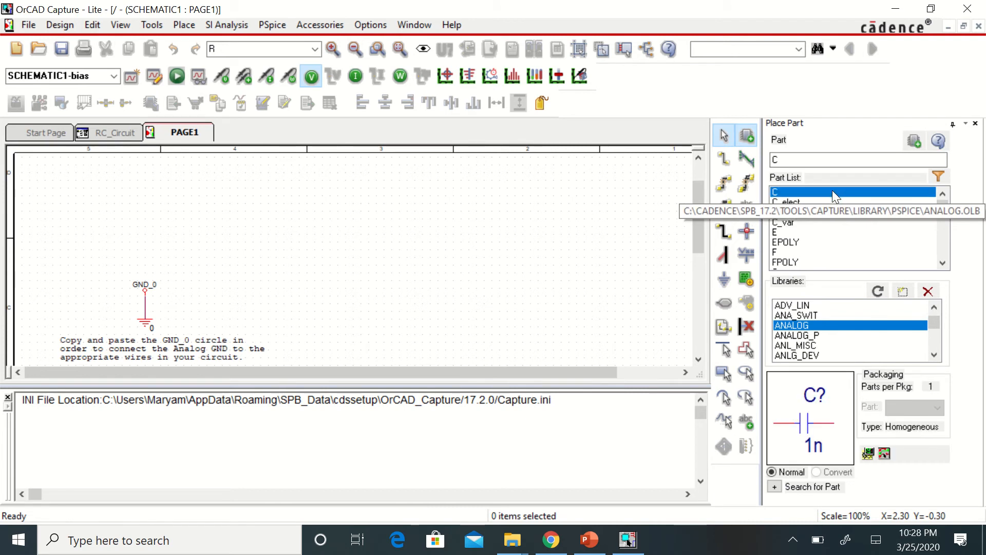
{"action": "double_click", "coordinate": [832, 191]}
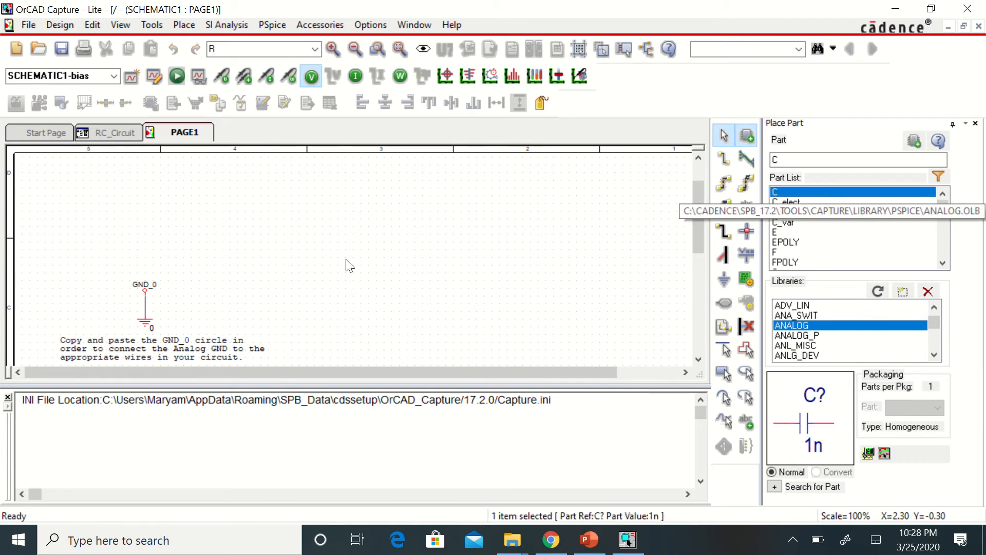
{"action": "left_click", "coordinate": [419, 249]}
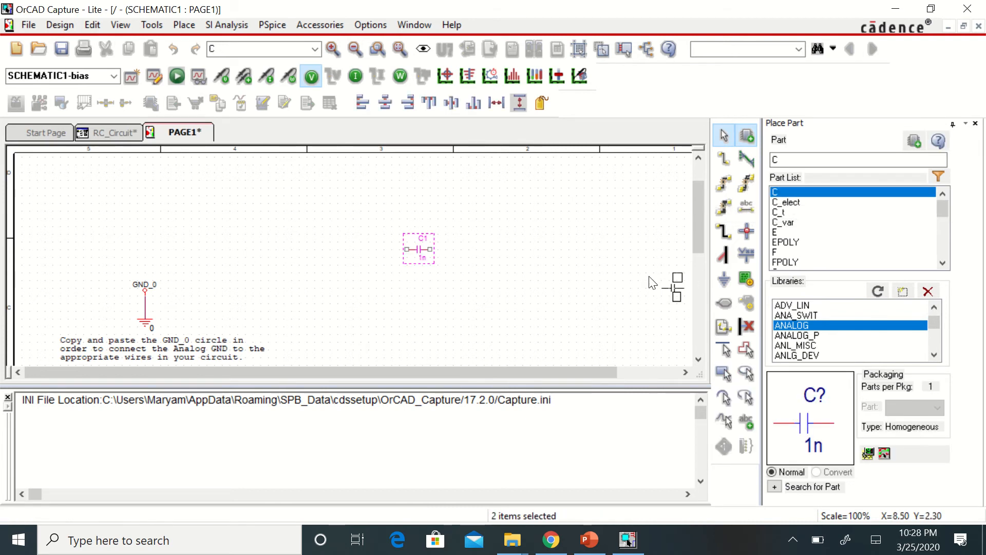
Place one resistor, part R from the ANALOG library, between the ground symbol and the capacitor, slightly above both.
{"action": "left_click", "coordinate": [943, 262]}
{"action": "left_click", "coordinate": [944, 260]}
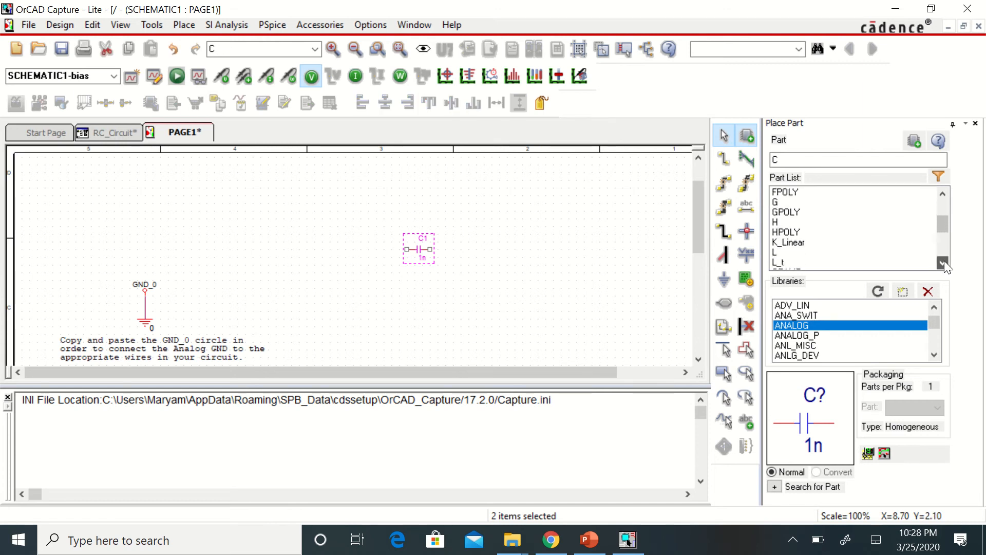
{"action": "left_click", "coordinate": [944, 261]}
{"action": "left_click", "coordinate": [775, 160]}
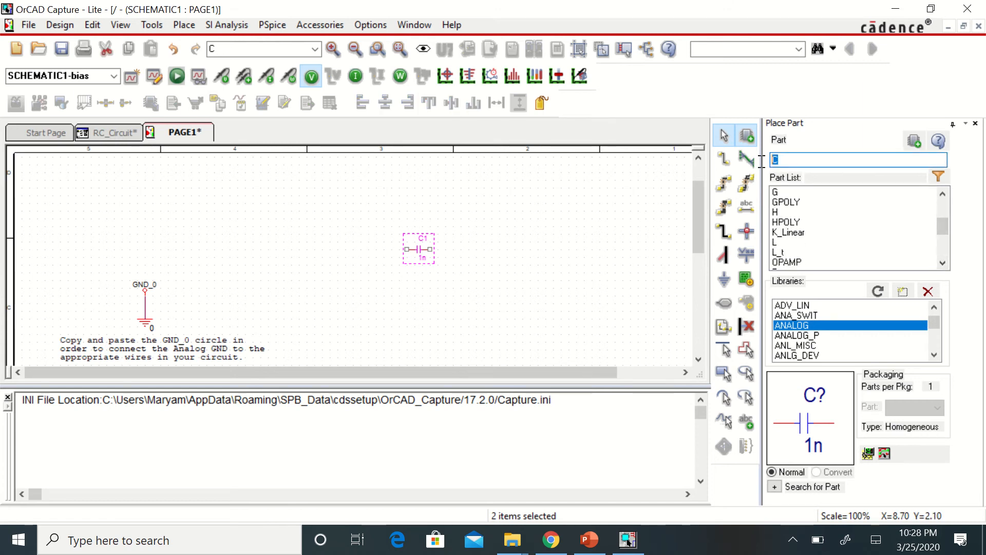
{"action": "type", "text": "R"}
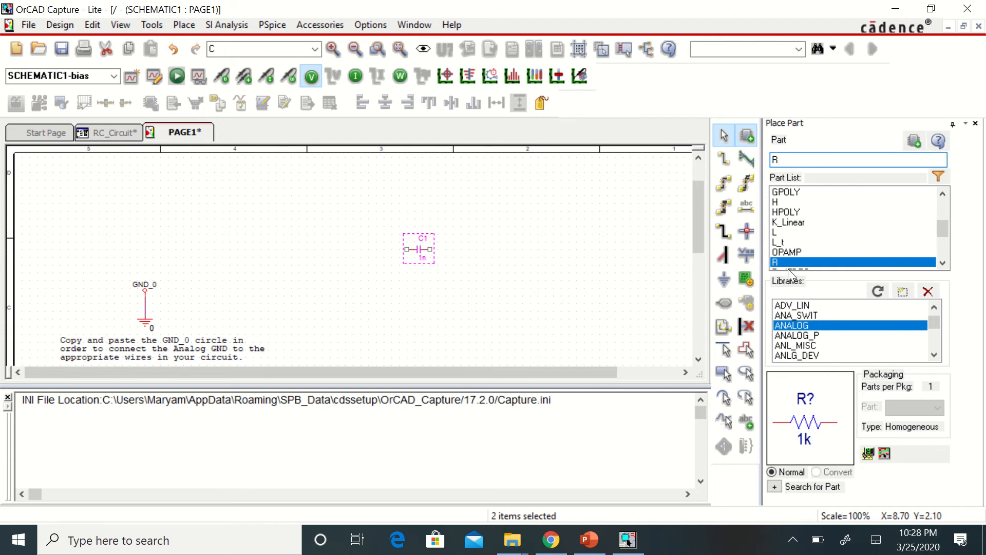
{"action": "double_click", "coordinate": [791, 263]}
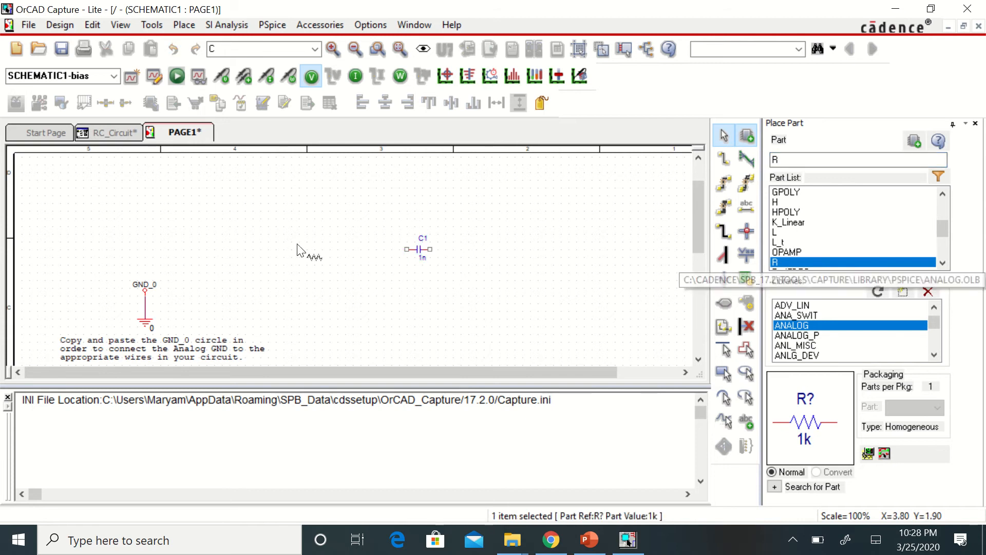
{"action": "left_click", "coordinate": [274, 224]}
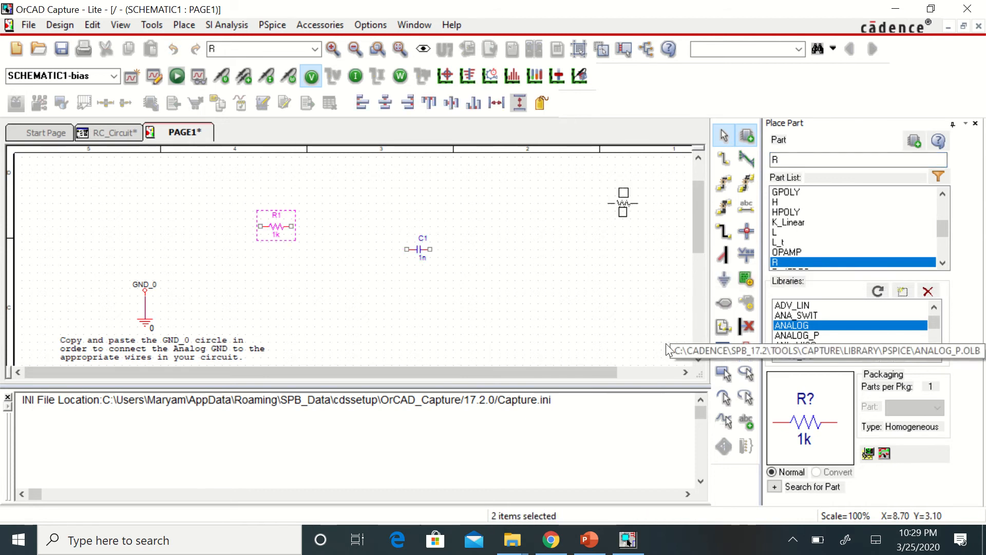
{"action": "key", "text": "Escape"}
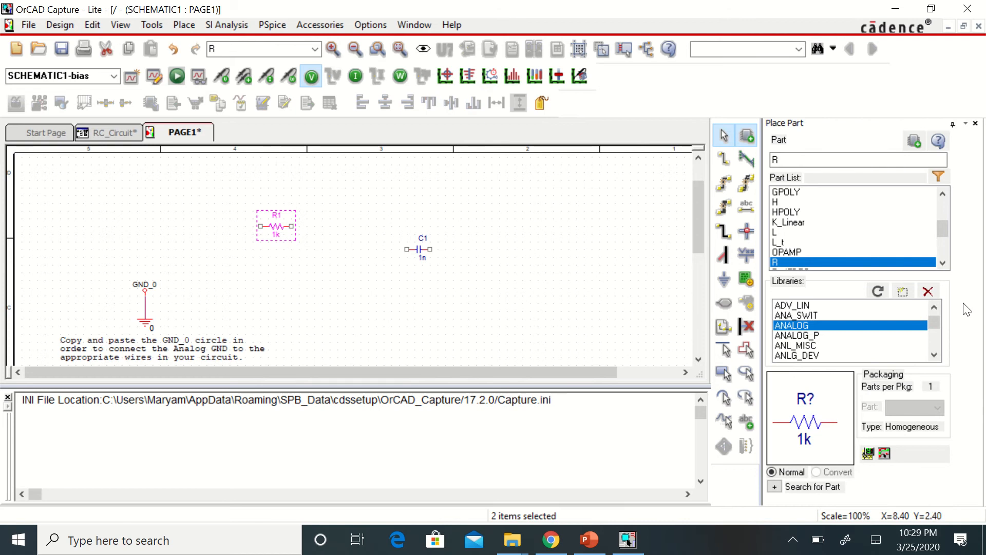
Place one DC voltage source, part VDC from the SOURCE library, directly on top of the GND_0 ground symbol.
{"action": "left_click_drag", "start_coordinate": [940, 315], "coordinate": [934, 352]}
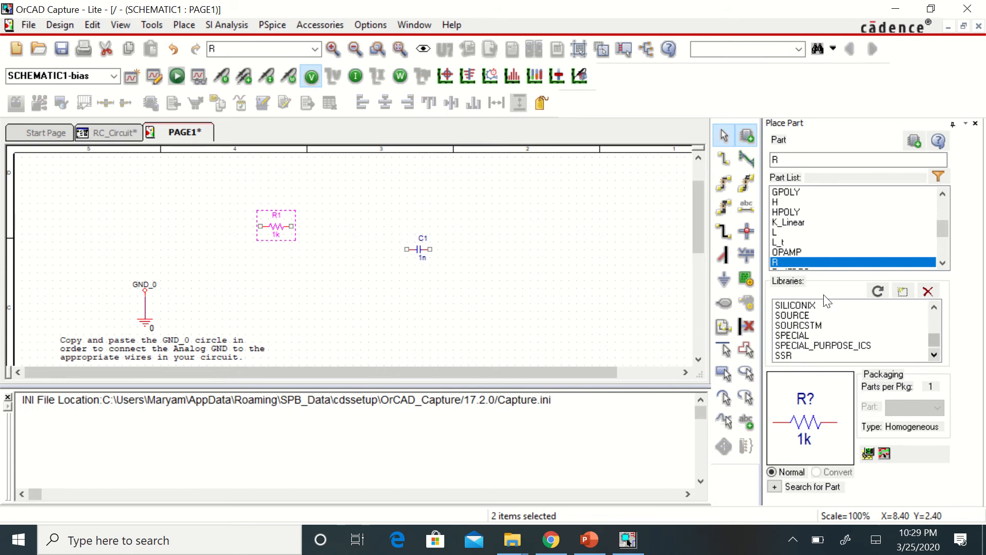
{"action": "left_click", "coordinate": [812, 314]}
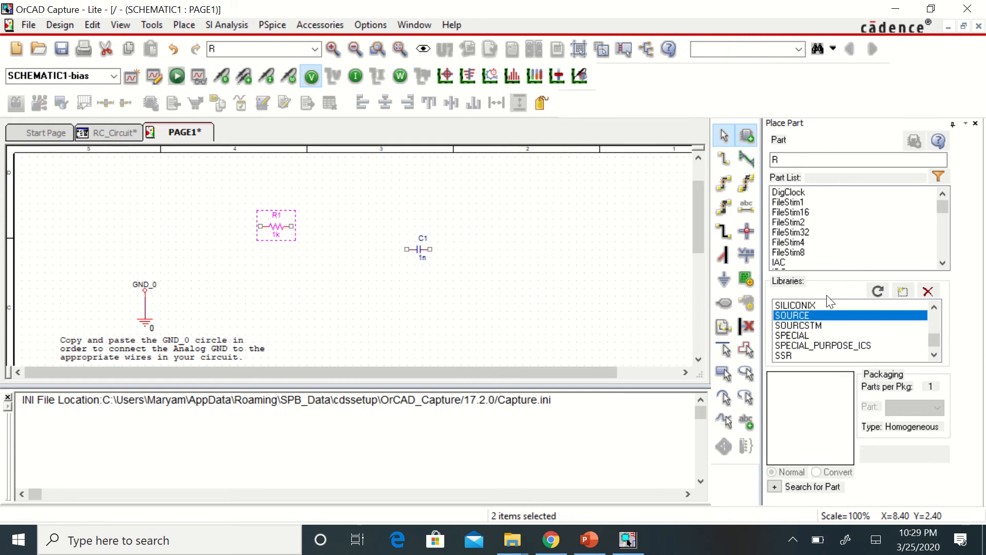
{"action": "left_click_drag", "start_coordinate": [944, 205], "coordinate": [942, 245]}
{"action": "left_click", "coordinate": [820, 201]}
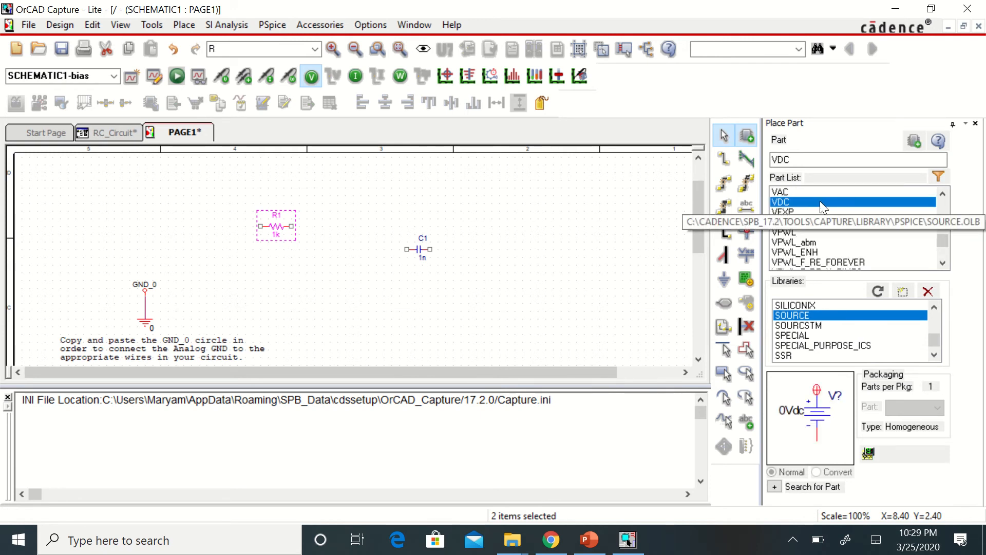
{"action": "double_click", "coordinate": [819, 201]}
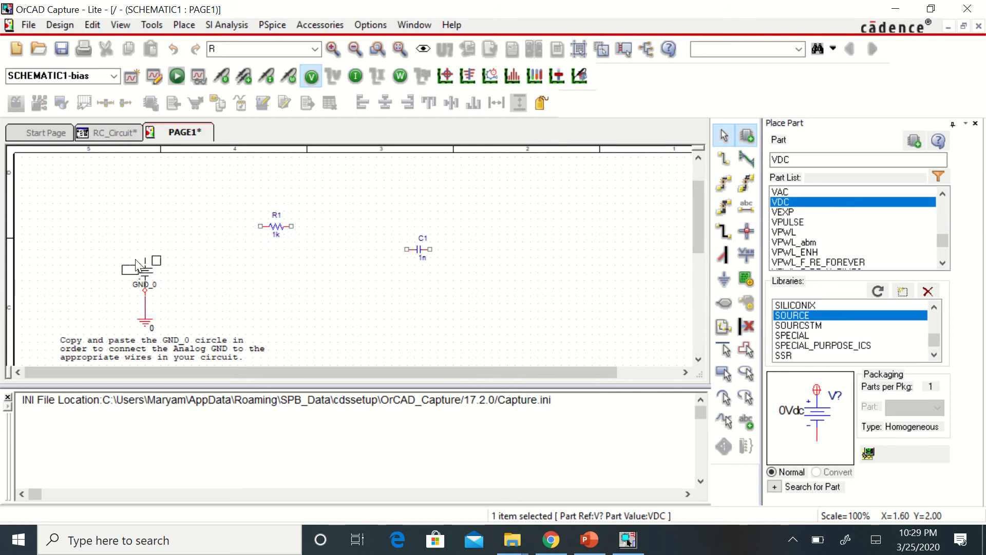
{"action": "left_click", "coordinate": [137, 266]}
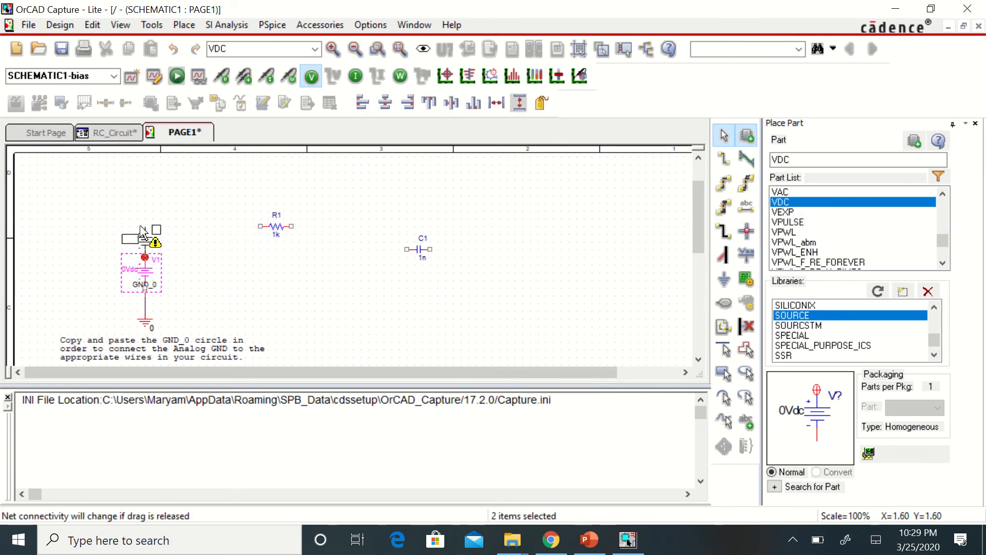
{"action": "key", "text": "Escape"}
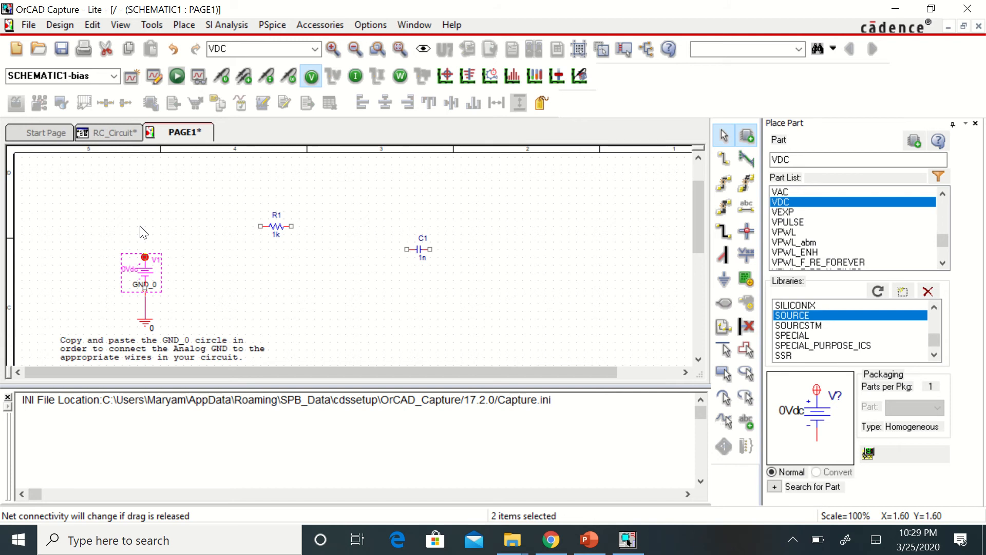
Rotate capacitor C1 so that it stands vertically.
{"action": "left_click", "coordinate": [421, 248]}
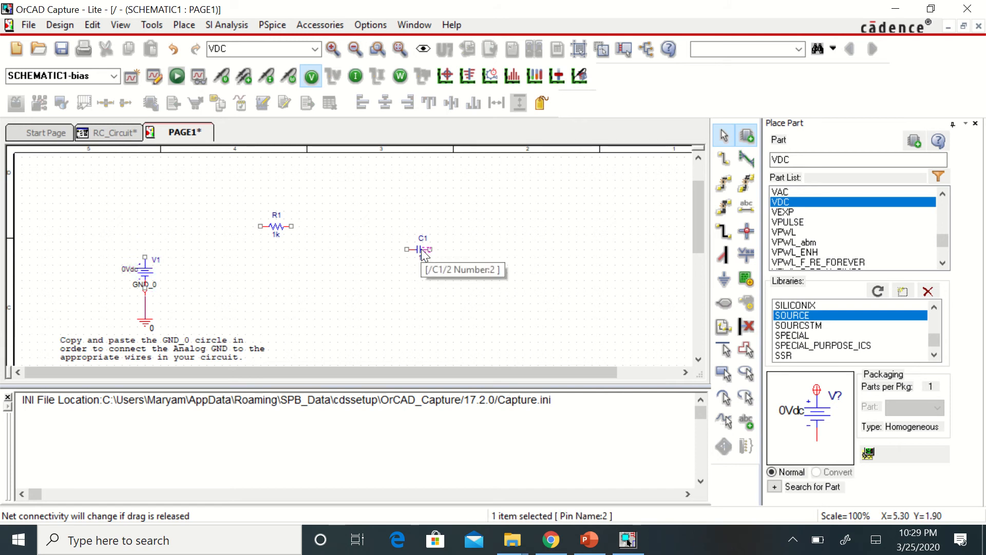
{"action": "right_click", "coordinate": [421, 249]}
{"action": "left_click", "coordinate": [392, 325]}
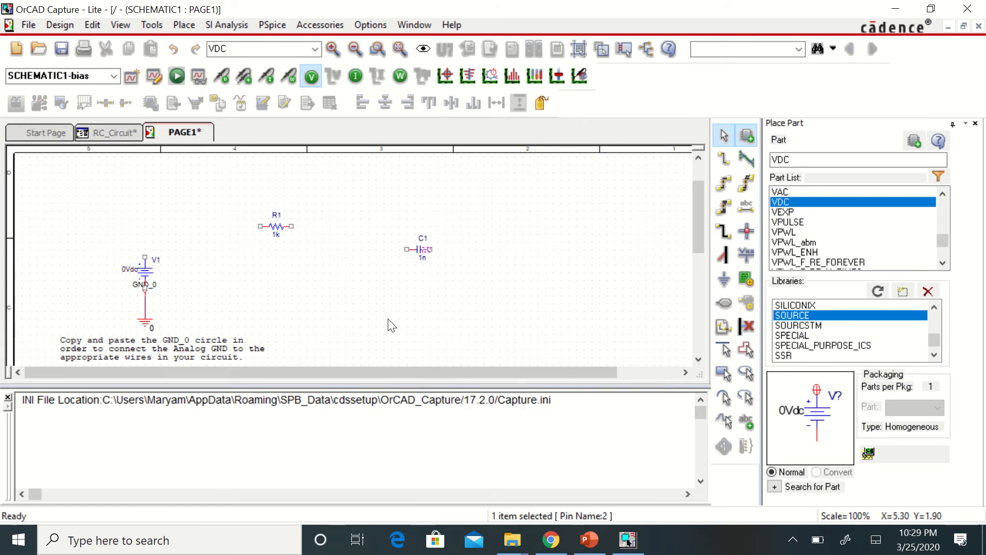
{"action": "left_click", "coordinate": [391, 326]}
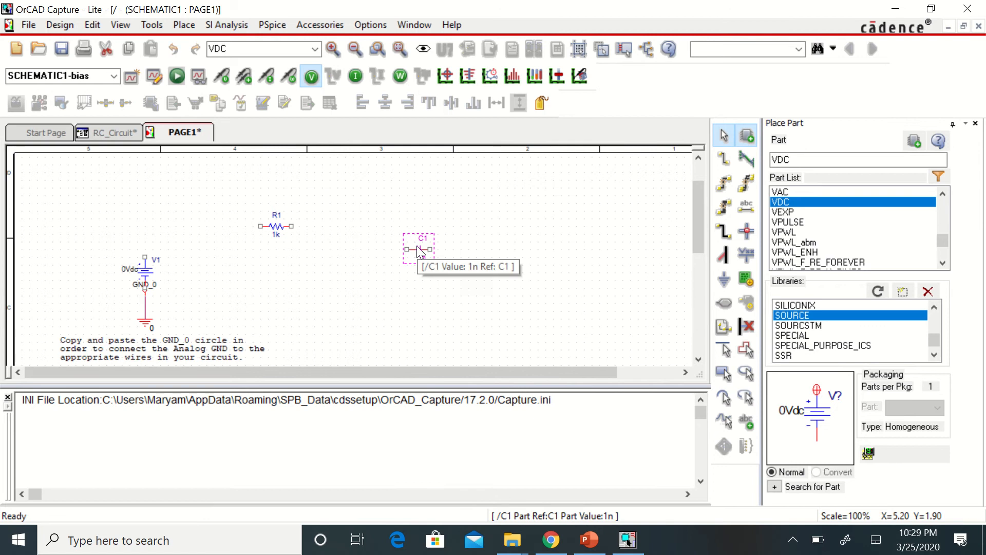
{"action": "right_click", "coordinate": [417, 245]}
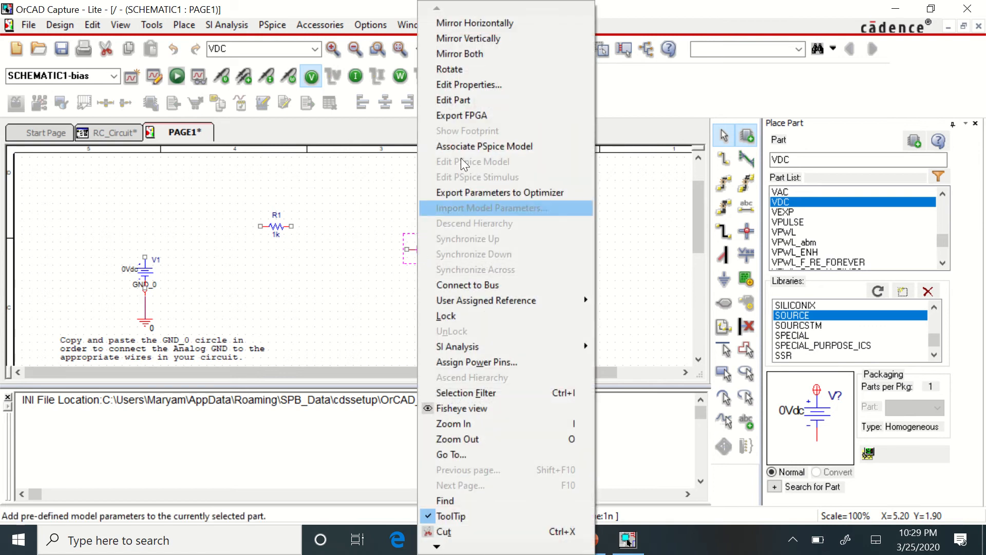
{"action": "left_click", "coordinate": [483, 73]}
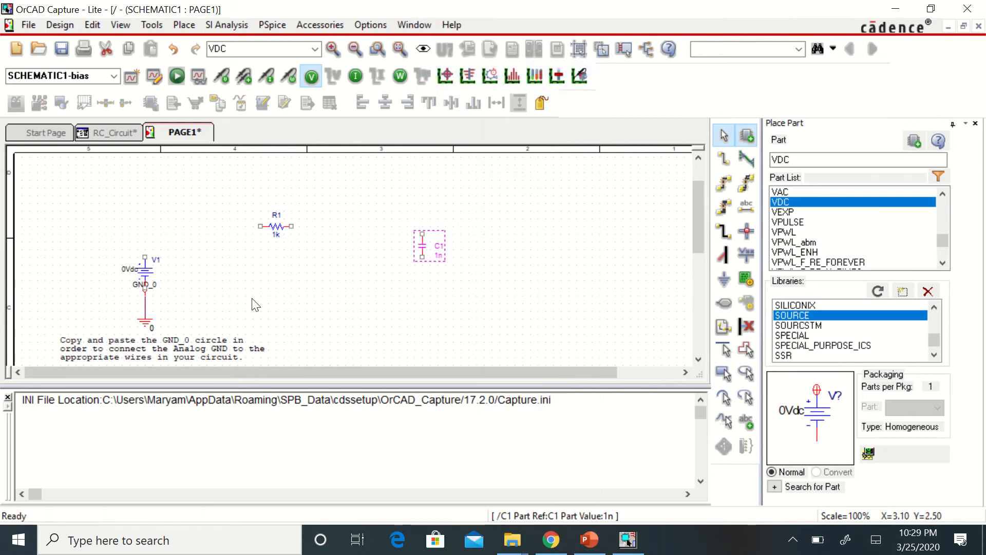
Wire the circuit loop from V1's upper pin to R1, R1 to C1's upper pin, and C1's lower pin to GND_0.
{"action": "left_click", "coordinate": [182, 25]}
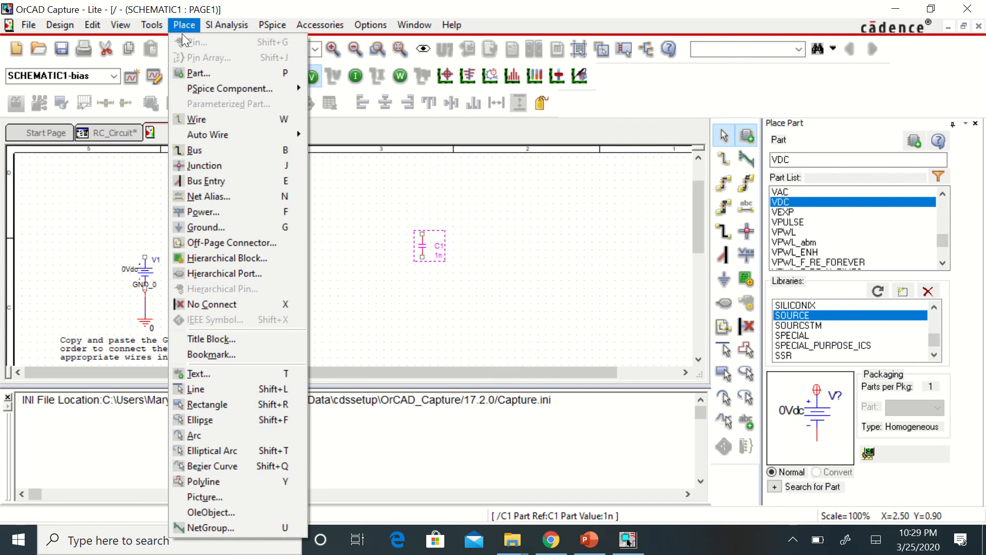
{"action": "left_click", "coordinate": [205, 118]}
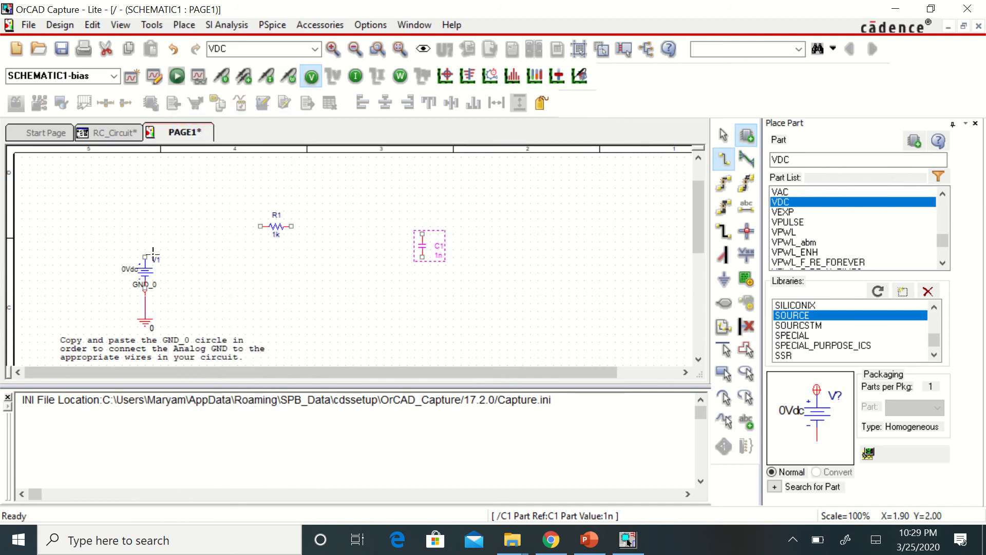
{"action": "left_click", "coordinate": [145, 257]}
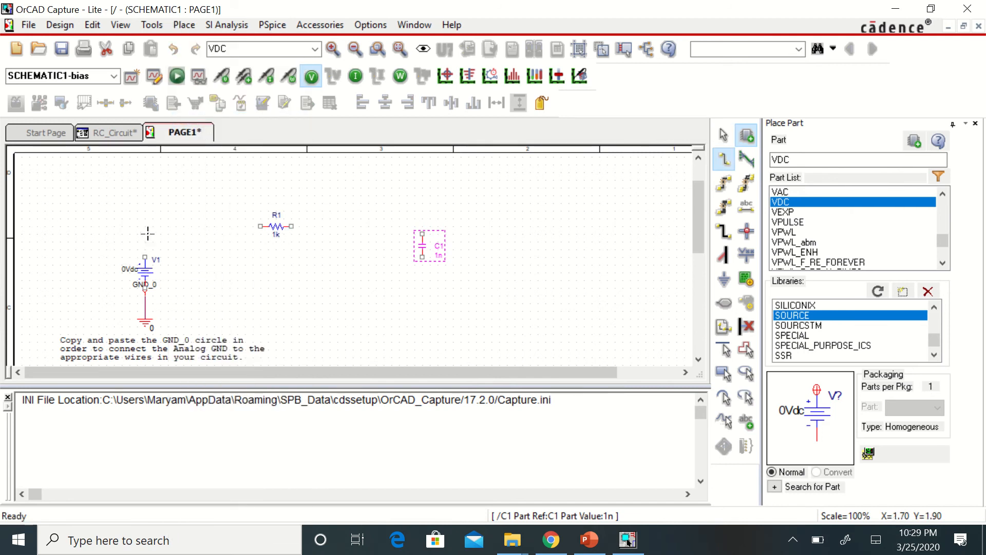
{"action": "left_click", "coordinate": [260, 226]}
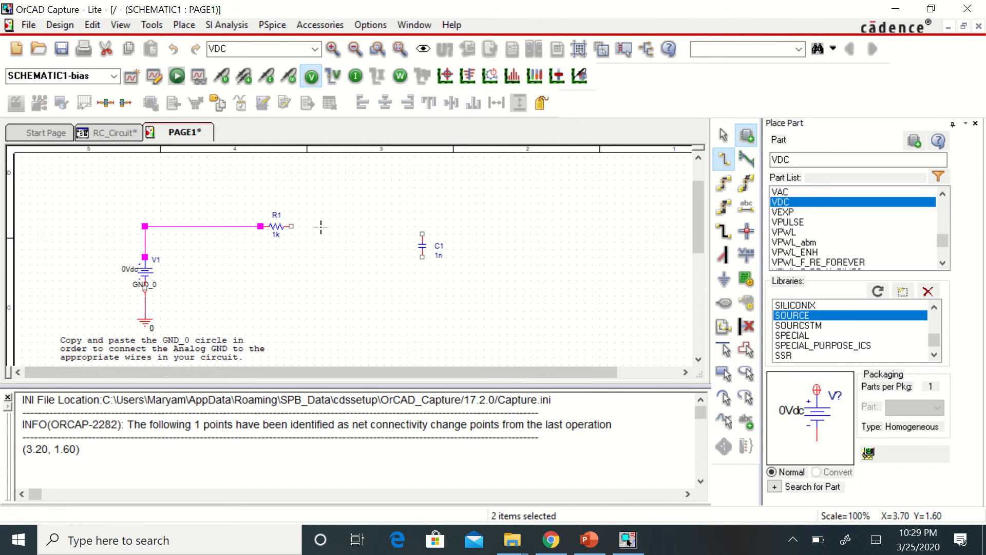
{"action": "left_click", "coordinate": [292, 226]}
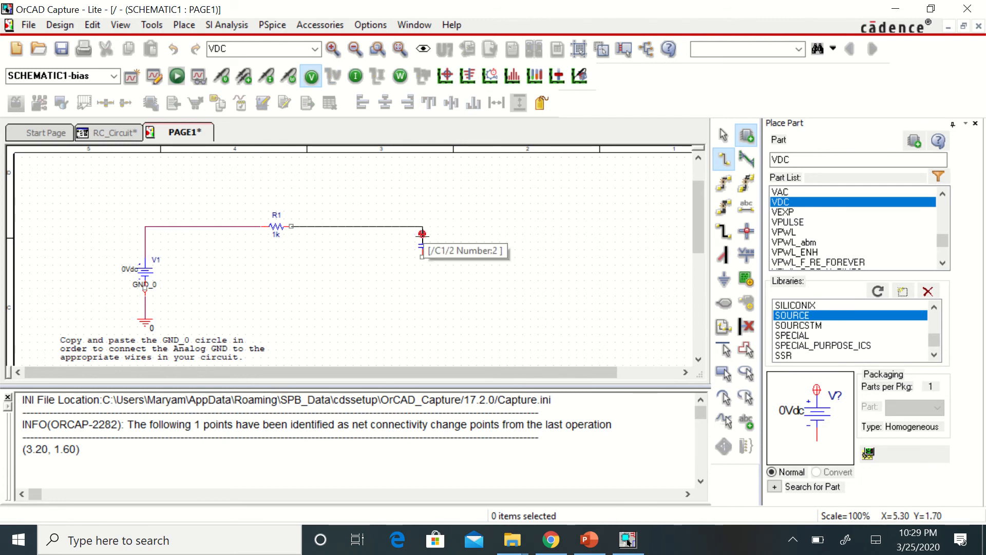
{"action": "left_click", "coordinate": [422, 234]}
{"action": "left_click", "coordinate": [422, 257]}
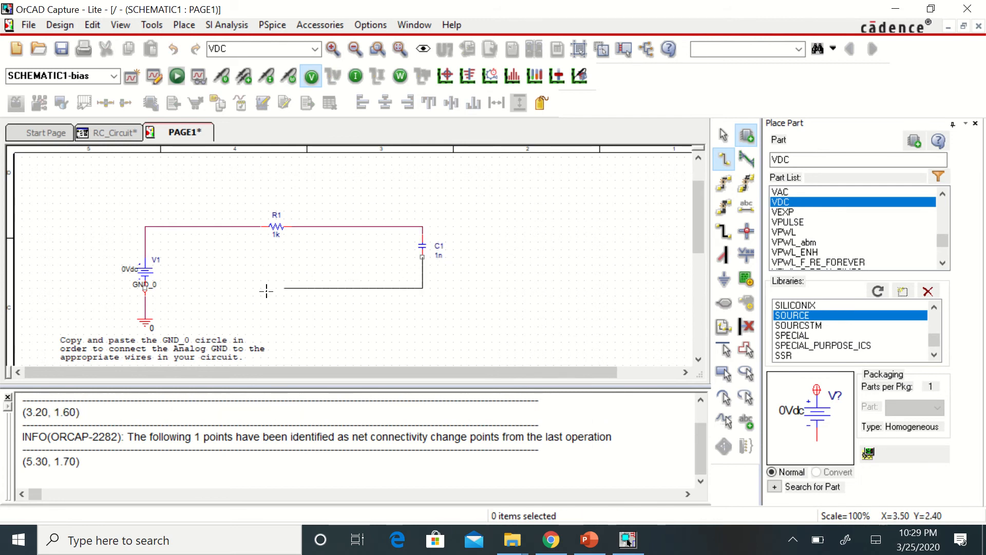
{"action": "left_click", "coordinate": [144, 295]}
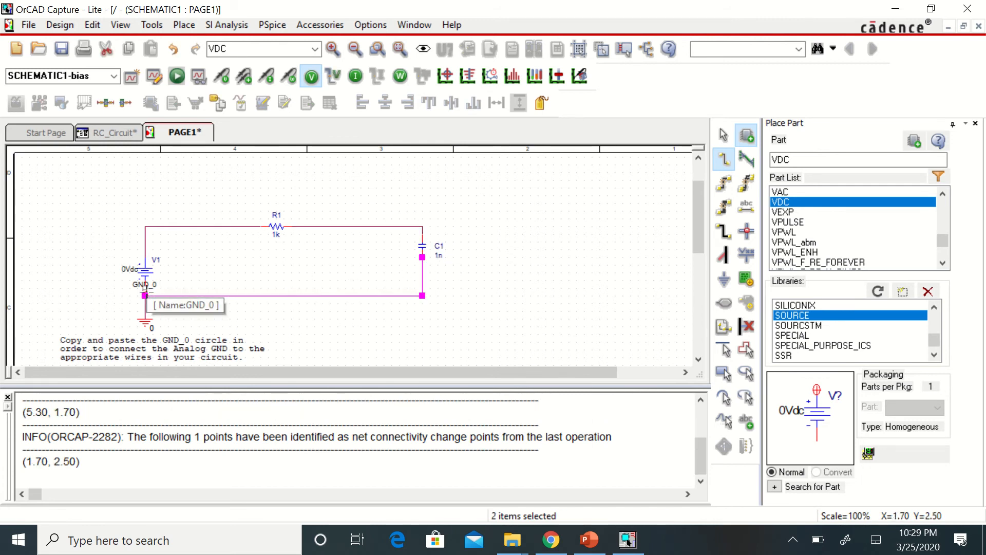
{"action": "key", "text": "Escape"}
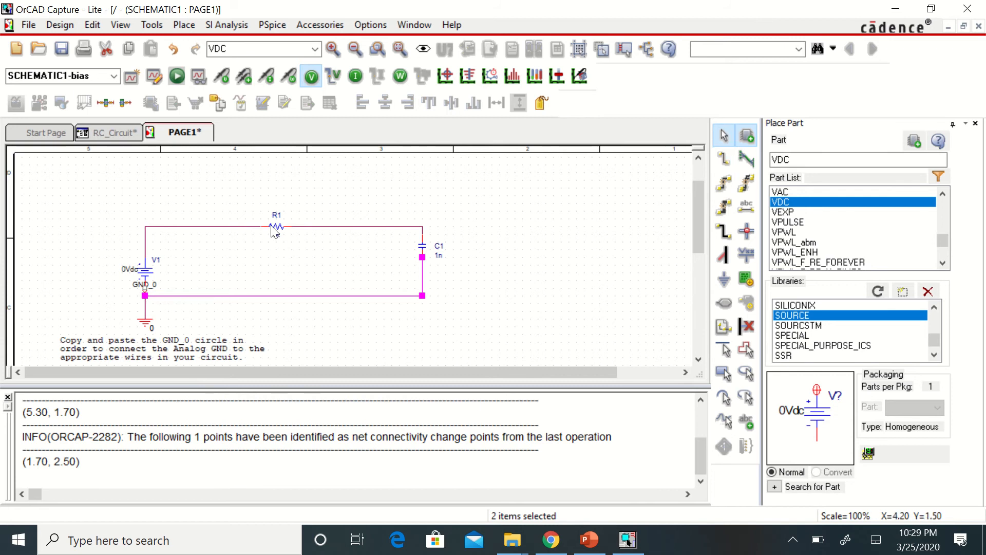
Shift source V1 slightly to the left and set its DC value to 5.
{"action": "left_click_drag", "start_coordinate": [151, 267], "coordinate": [144, 267]}
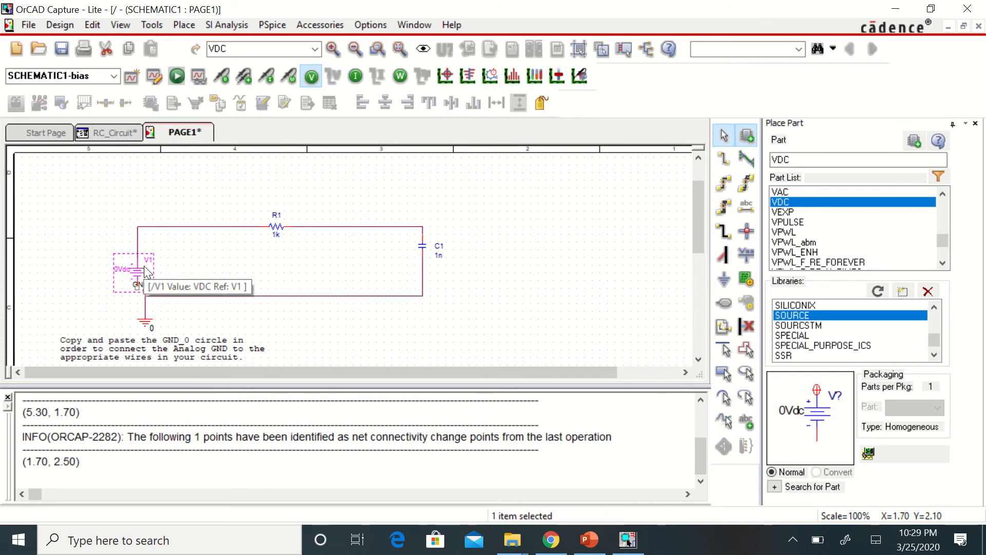
{"action": "double_click", "coordinate": [120, 275]}
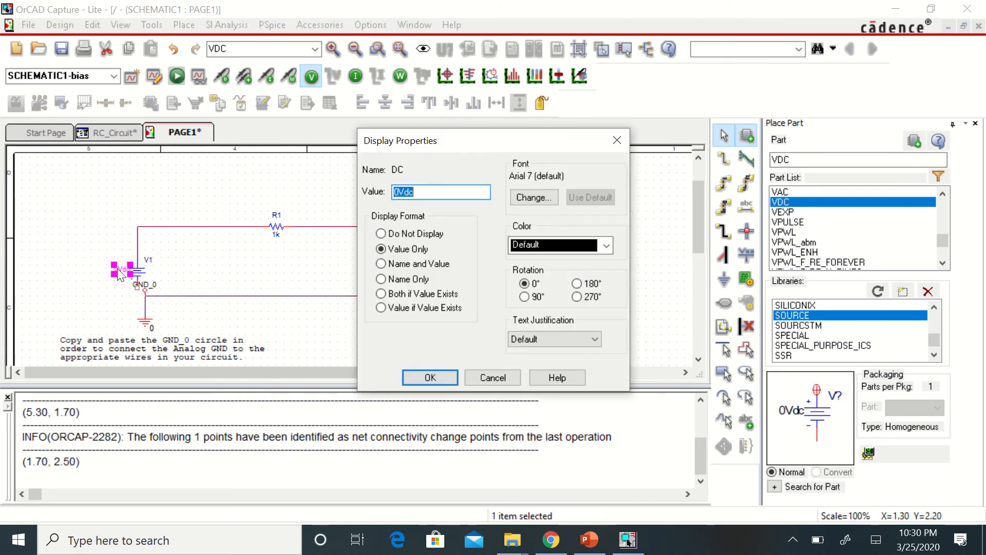
{"action": "type", "text": "5"}
{"action": "left_click", "coordinate": [440, 376]}
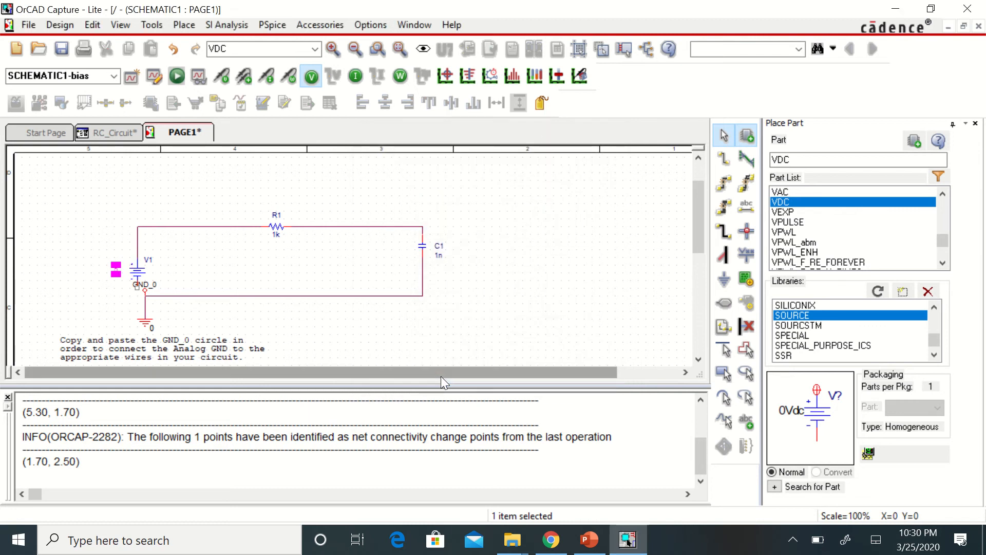
{"action": "left_click", "coordinate": [287, 270]}
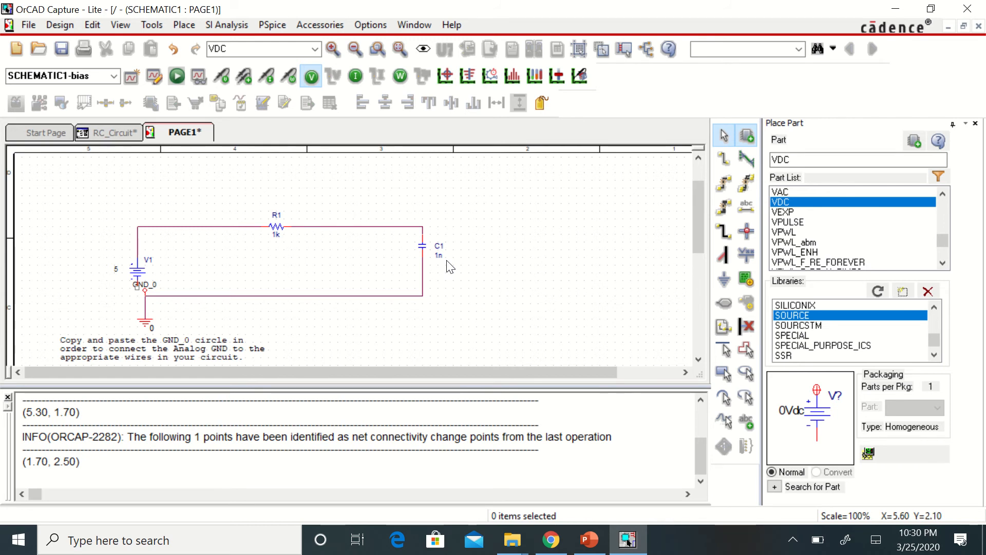
Place a voltage marker on the wire corner just above capacitor C1.
{"action": "left_click", "coordinate": [216, 75]}
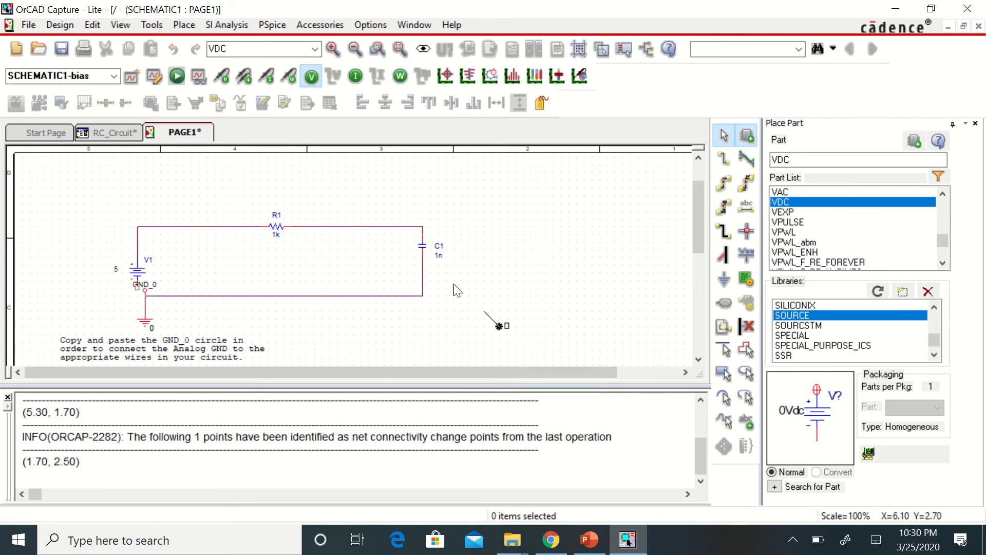
{"action": "left_click", "coordinate": [425, 228]}
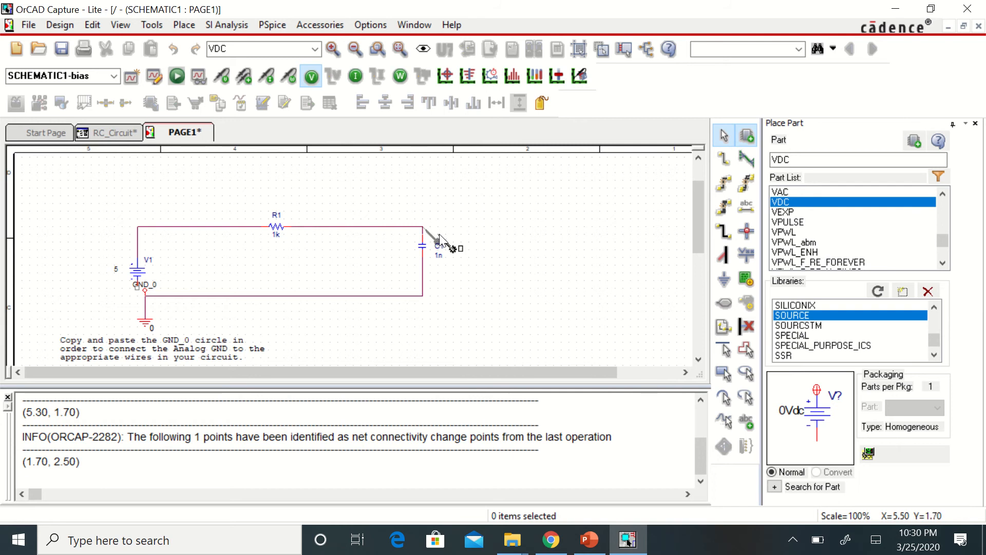
{"action": "key", "text": "Escape"}
Move the GND_0 connection point to the left, directly below V1's negative pin.
{"action": "left_click_drag", "start_coordinate": [145, 291], "coordinate": [136, 289]}
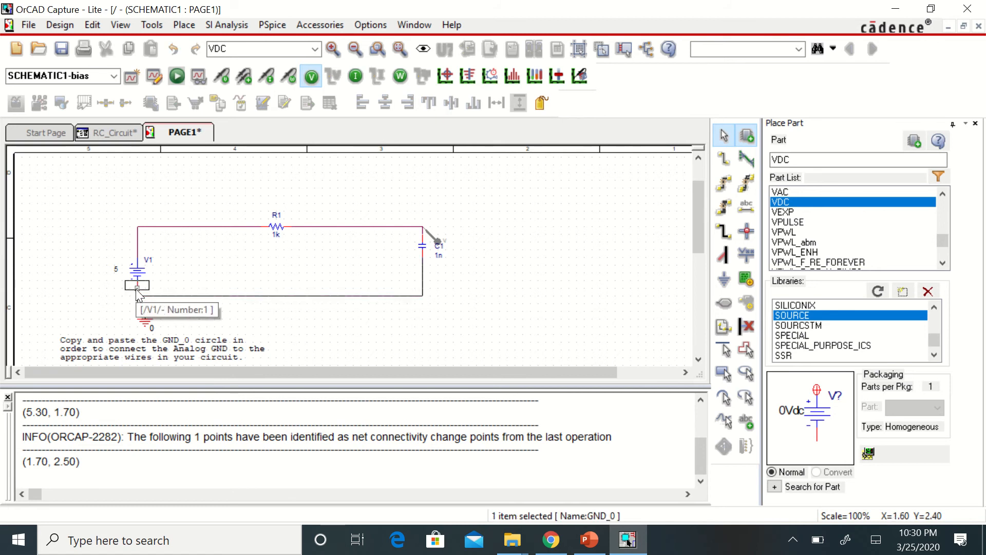
{"action": "left_click", "coordinate": [178, 316]}
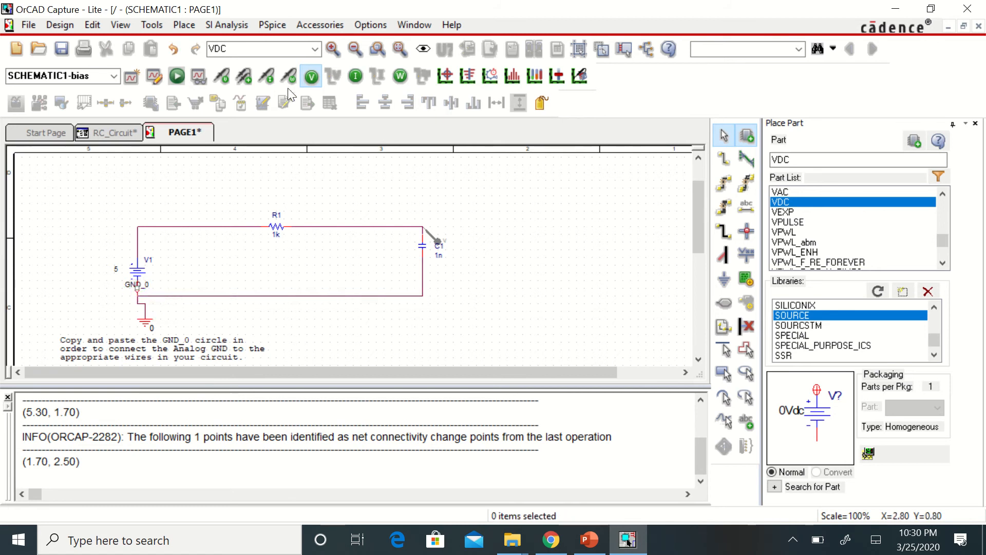
Run the SCHEMATIC1-bias simulation with bias voltage display enabled, check its output in PSpice A/D, and return to OrCAD Capture.
{"action": "left_click", "coordinate": [311, 78]}
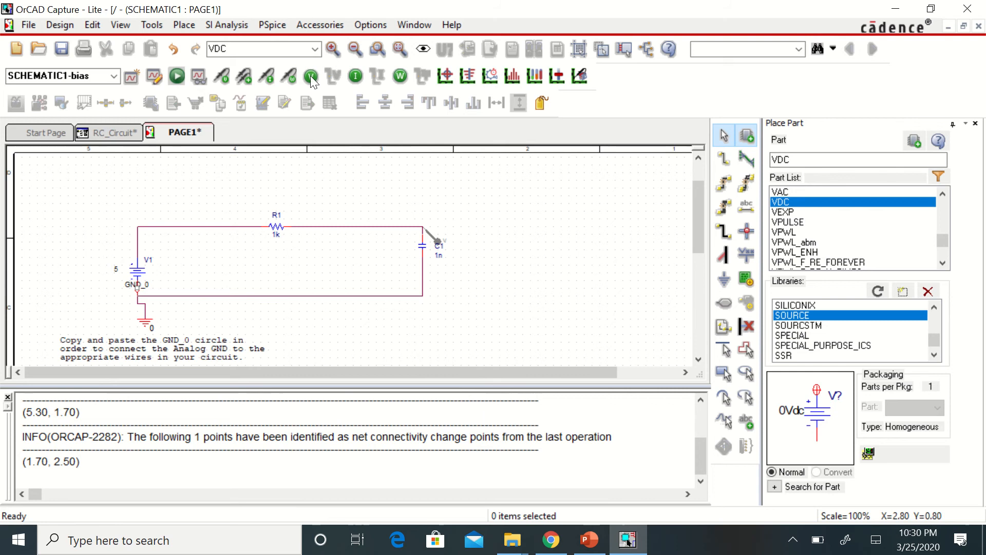
{"action": "left_click", "coordinate": [314, 76]}
{"action": "left_click", "coordinate": [177, 79]}
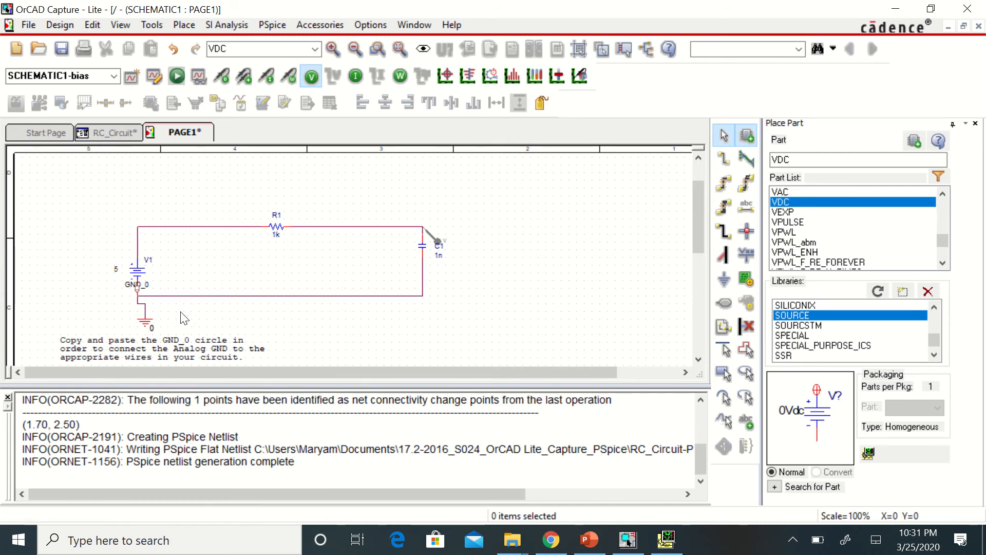
{"action": "left_click", "coordinate": [658, 539]}
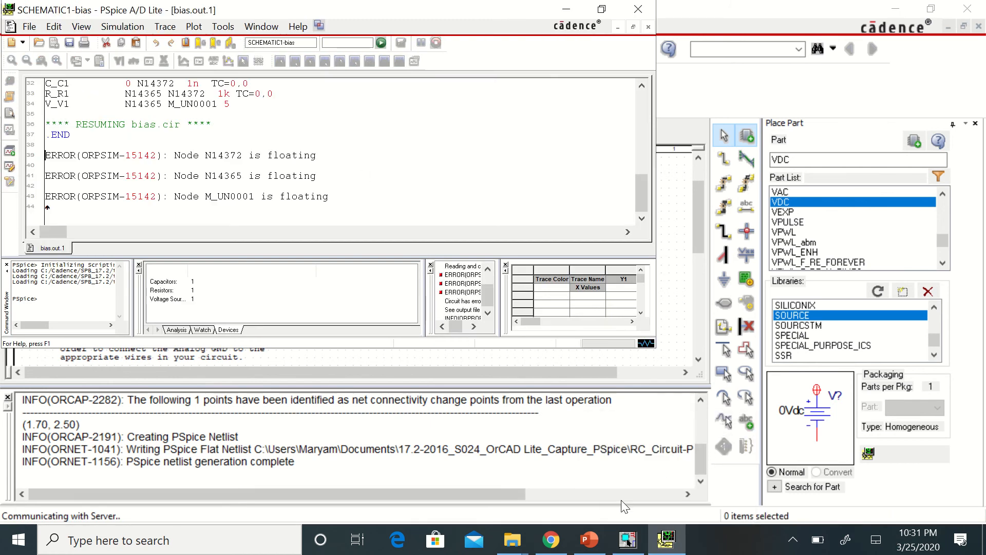
{"action": "left_click", "coordinate": [628, 540]}
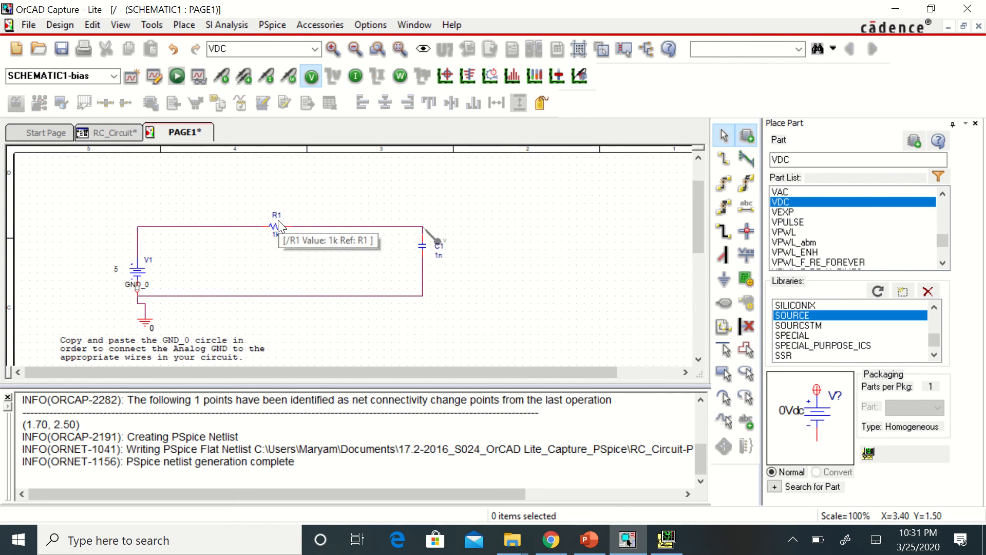
Move resistor R1 up with its wires and lower source V1 so its negative pin meets the GND_0 node.
{"action": "left_click_drag", "start_coordinate": [275, 231], "coordinate": [276, 192]}
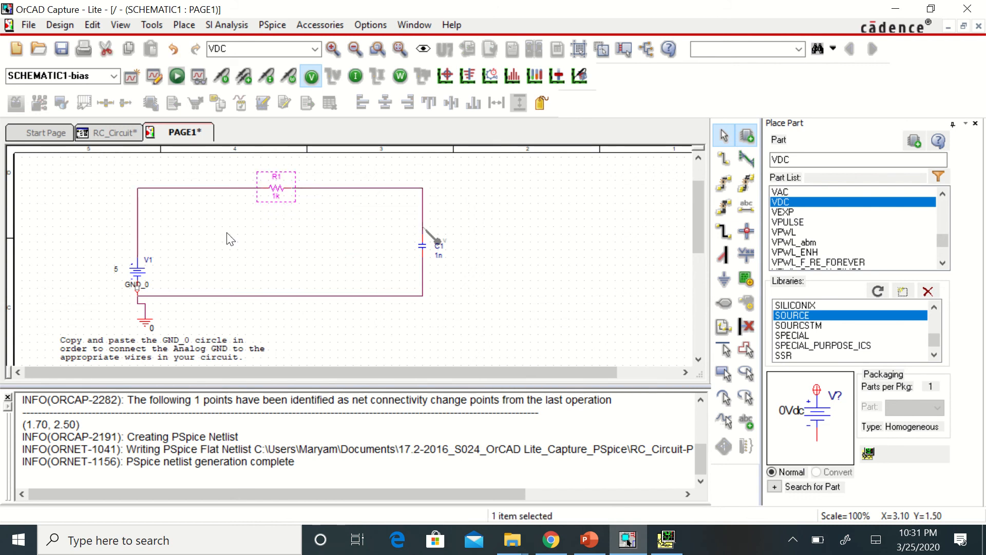
{"action": "left_click", "coordinate": [137, 269]}
{"action": "mouse_move", "coordinate": [137, 270]}
{"action": "left_mouse_down"}
{"action": "mouse_move", "coordinate": [124, 249]}
{"action": "mouse_move", "coordinate": [140, 286]}
{"action": "left_mouse_up"}
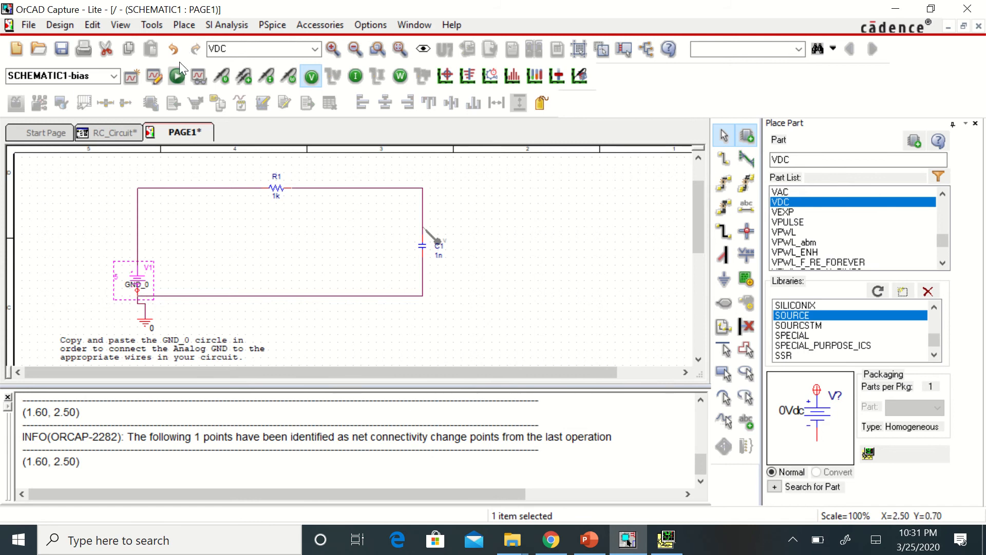
Rerun the bias simulation and move the voltage marker down onto C1's upper pin.
{"action": "left_click", "coordinate": [176, 76]}
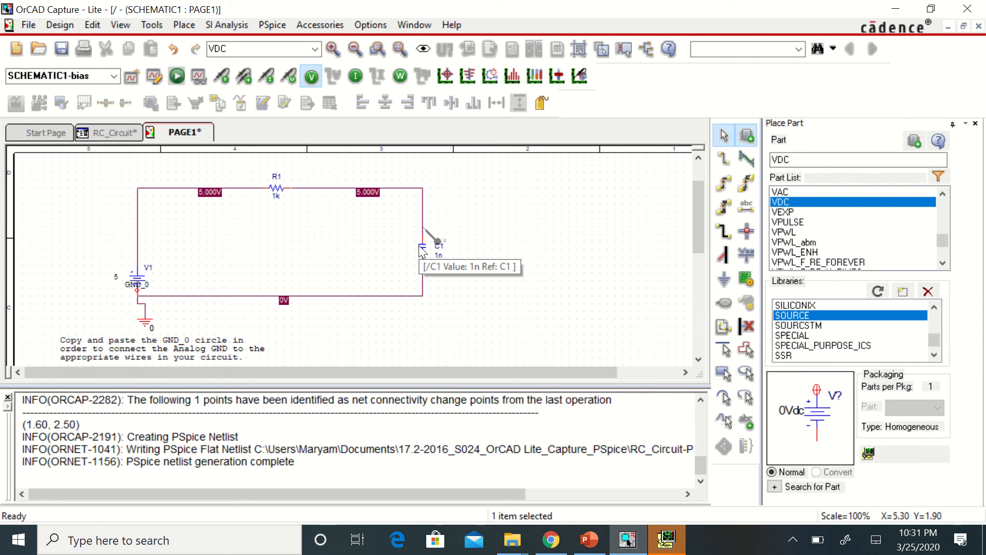
{"action": "left_click", "coordinate": [438, 241]}
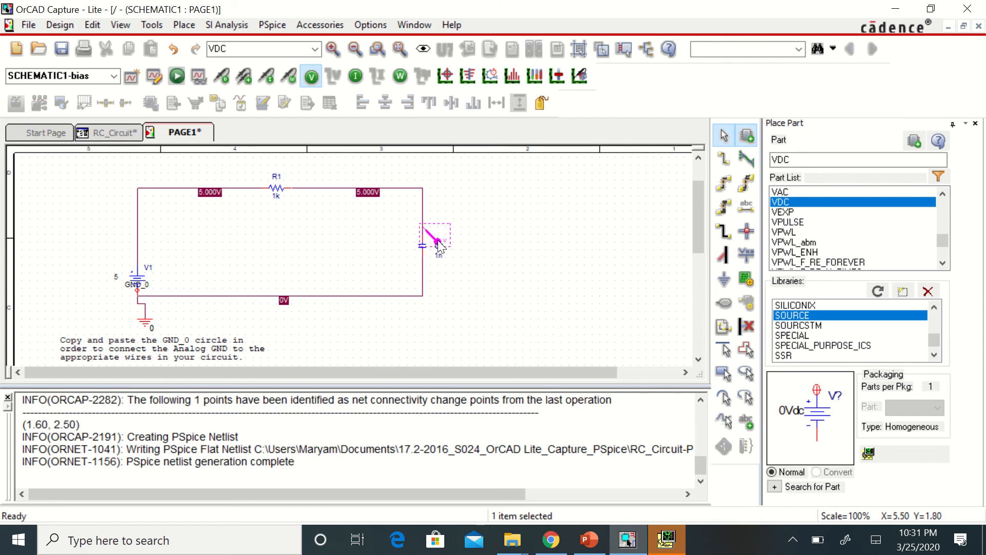
{"action": "left_click_drag", "start_coordinate": [438, 240], "coordinate": [438, 247]}
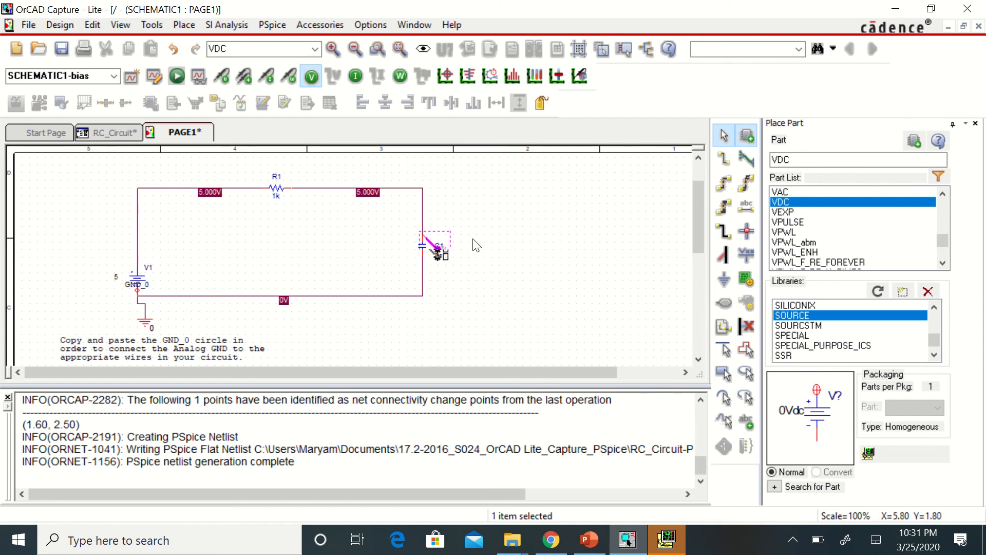
{"action": "left_click", "coordinate": [505, 239]}
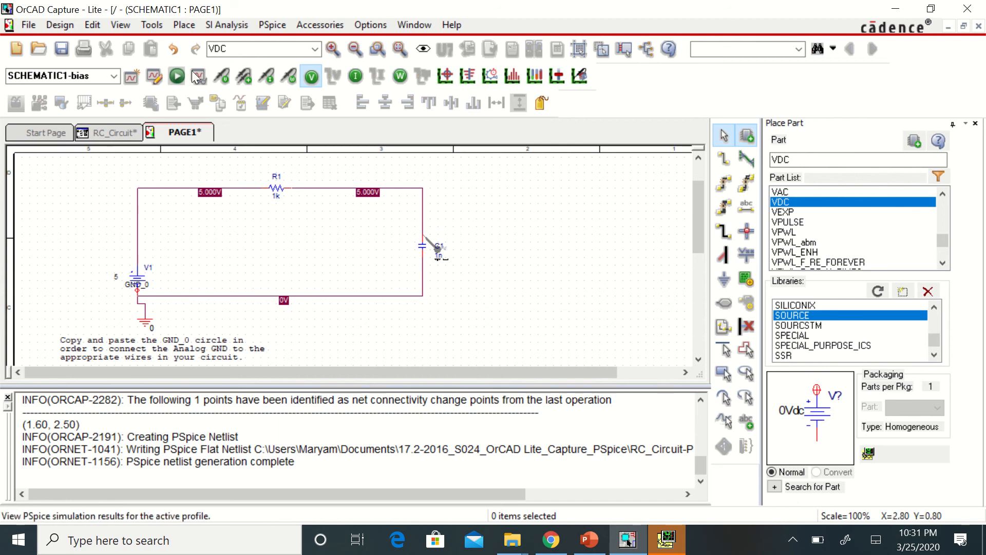
Create a new PSpice simulation profile named RC_trans that inherits from none.
{"action": "left_click", "coordinate": [189, 25]}
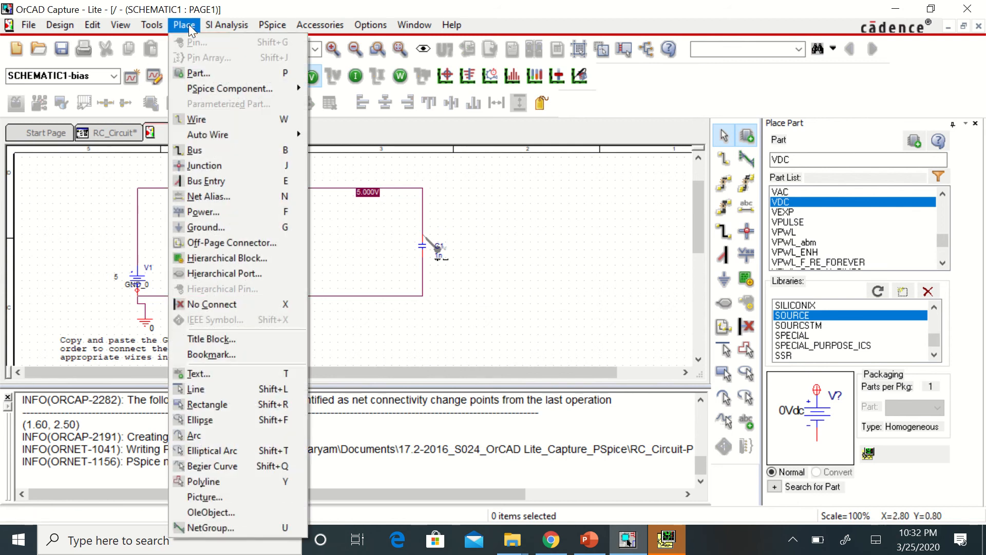
{"action": "left_click", "coordinate": [273, 26]}
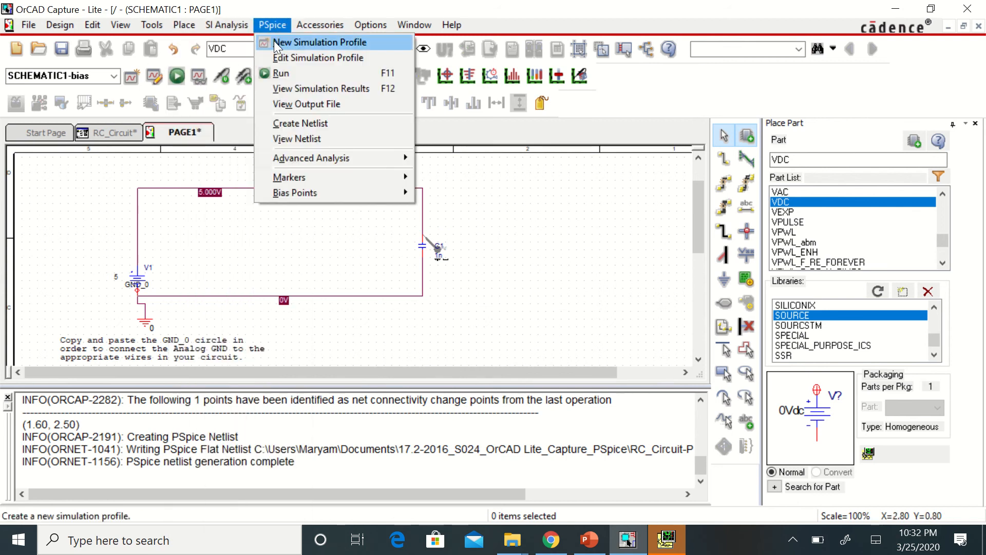
{"action": "left_click", "coordinate": [273, 41]}
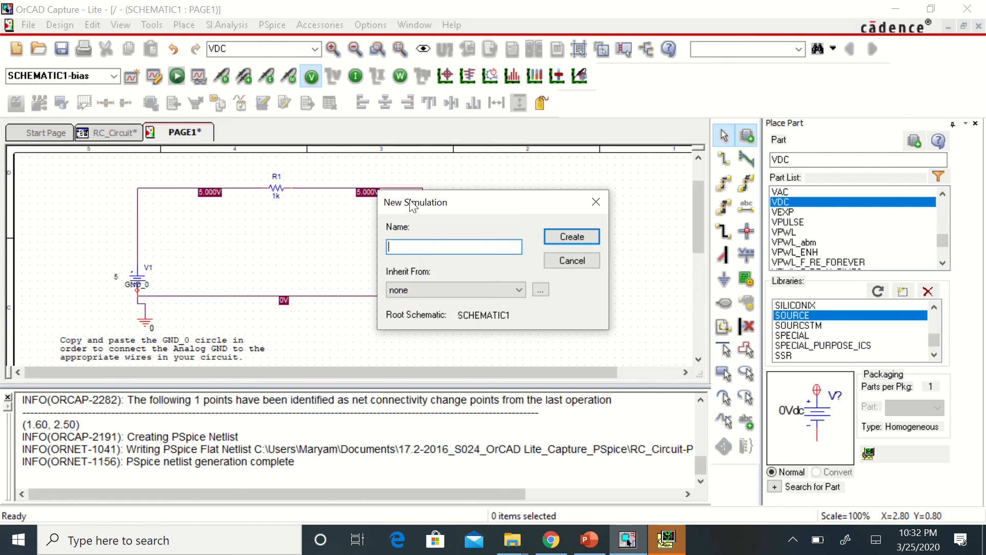
{"action": "type", "text": "RC_trans"}
{"action": "left_click", "coordinate": [561, 239]}
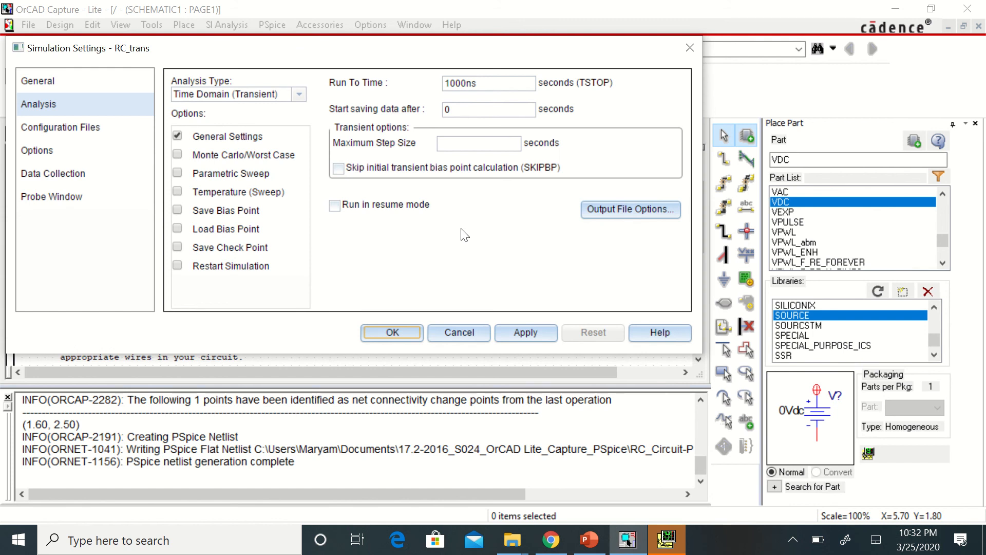
Configure RC_trans as a Time Domain (Transient) analysis with a run time of 1000ns.
{"action": "left_click", "coordinate": [466, 83]}
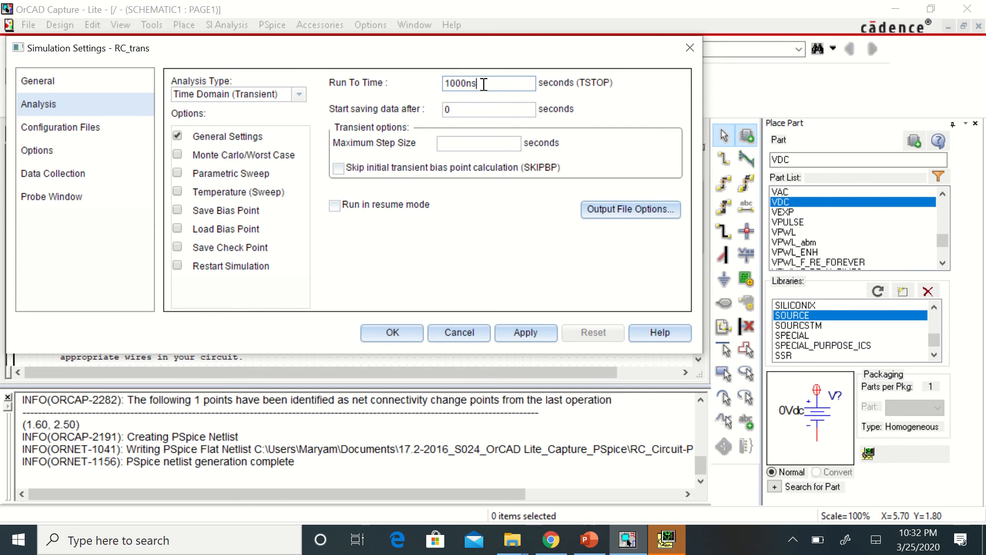
{"action": "key", "text": "BackSpace"}
{"action": "key", "text": "BackSpace"}
{"action": "key", "text": "BackSpace"}
{"action": "key", "text": "BackSpace"}
{"action": "left_click", "coordinate": [403, 335]}
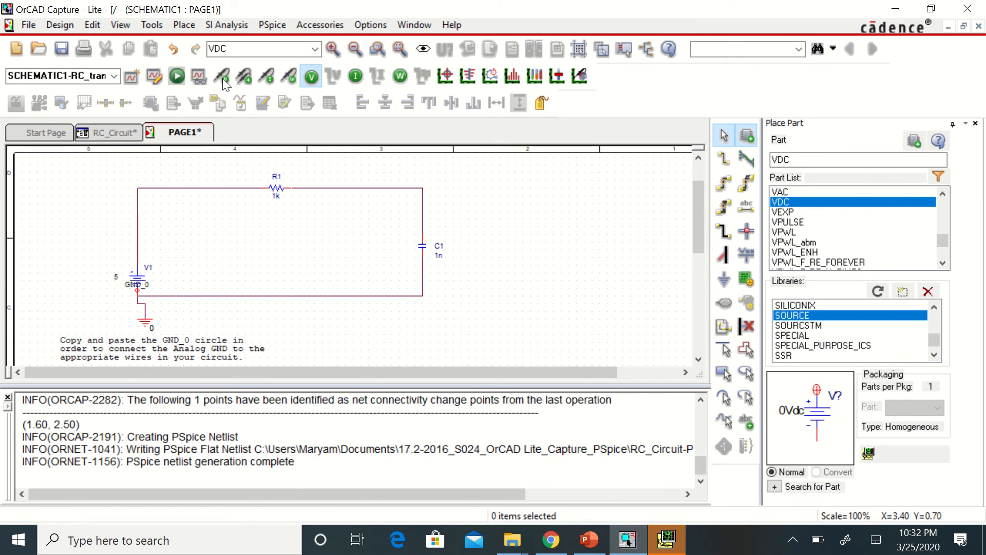
Place a voltage marker on C1's upper pin and run RC_trans, viewing the plot in PSpice A/D before returning to OrCAD Capture.
{"action": "left_click", "coordinate": [424, 235]}
{"action": "left_click", "coordinate": [176, 76]}
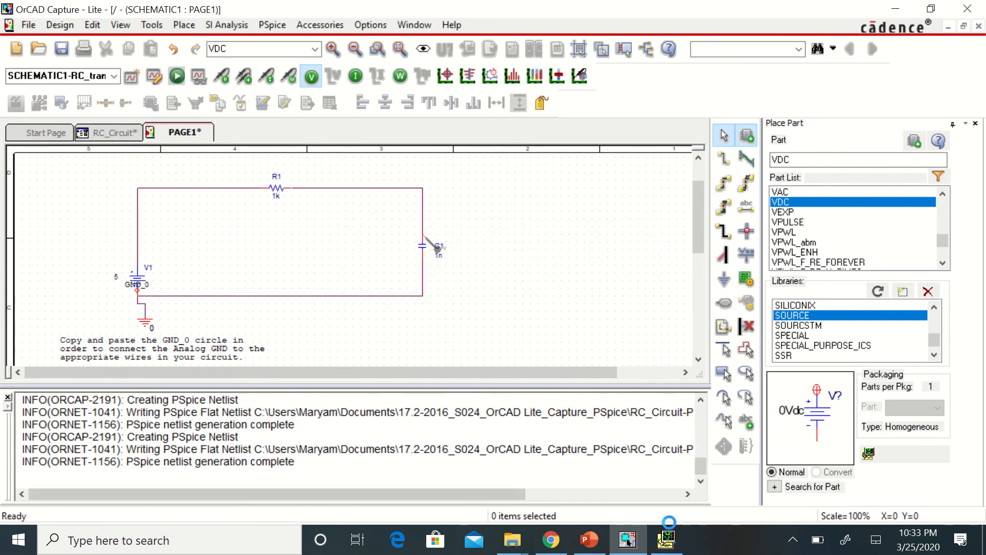
{"action": "left_click", "coordinate": [666, 540]}
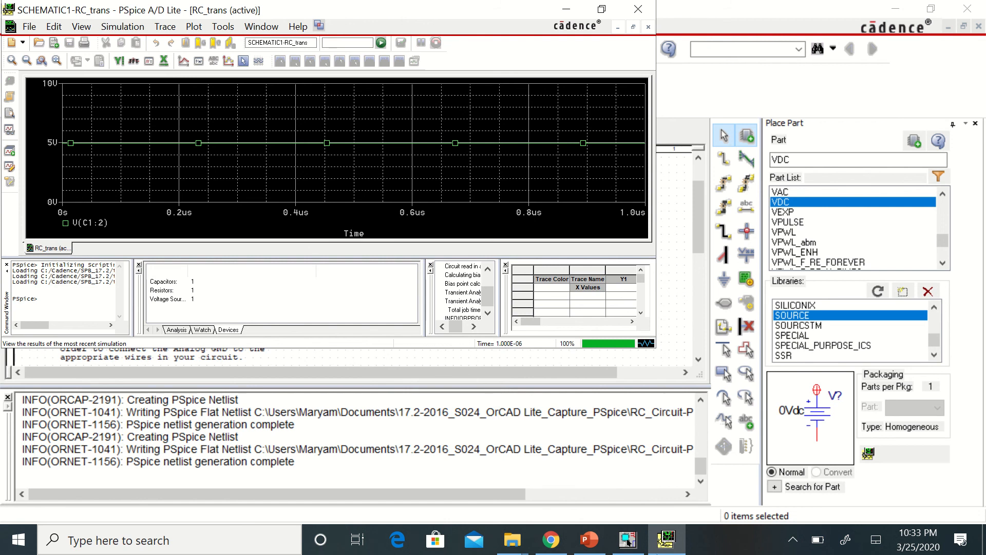
{"action": "left_click", "coordinate": [627, 539]}
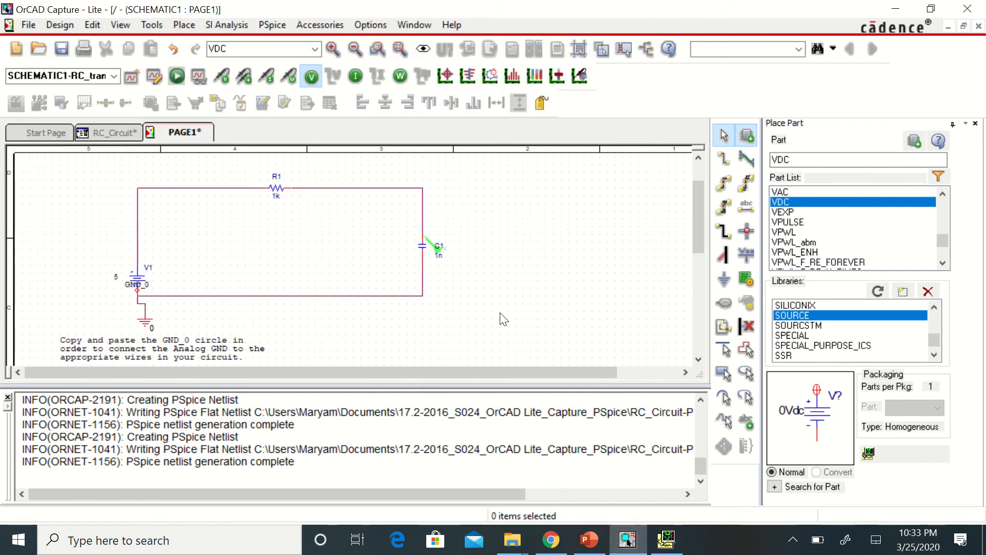
Set capacitor C1's initial condition (IC) property to 0 and apply the change to the design.
{"action": "double_click", "coordinate": [422, 245]}
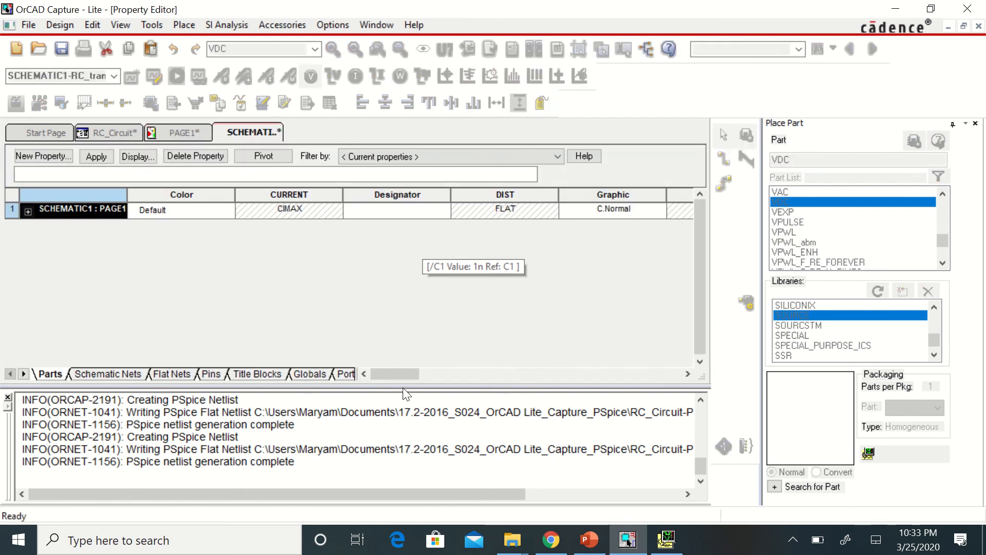
{"action": "left_click_drag", "start_coordinate": [398, 371], "coordinate": [430, 369]}
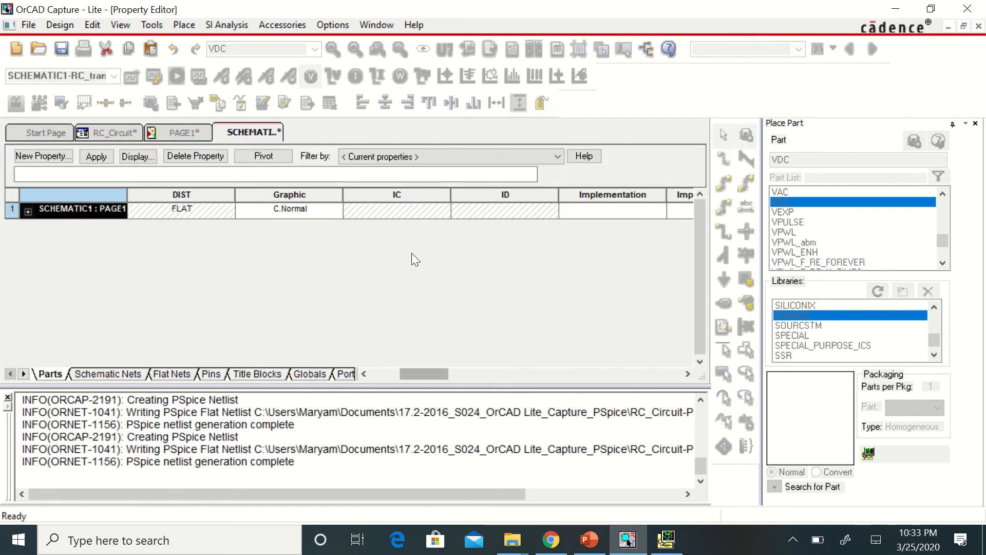
{"action": "left_click", "coordinate": [400, 210]}
{"action": "type", "text": "0"}
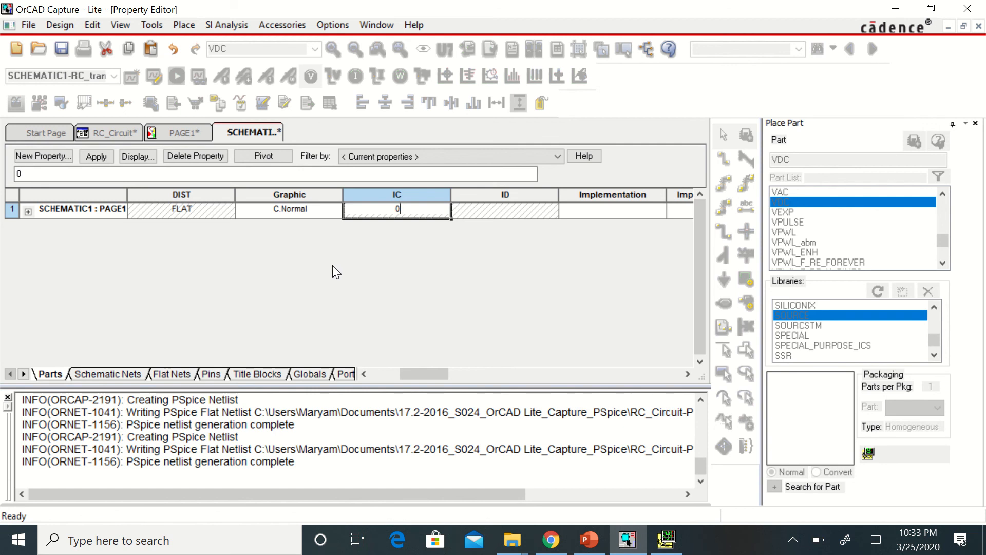
{"action": "left_click", "coordinate": [168, 133]}
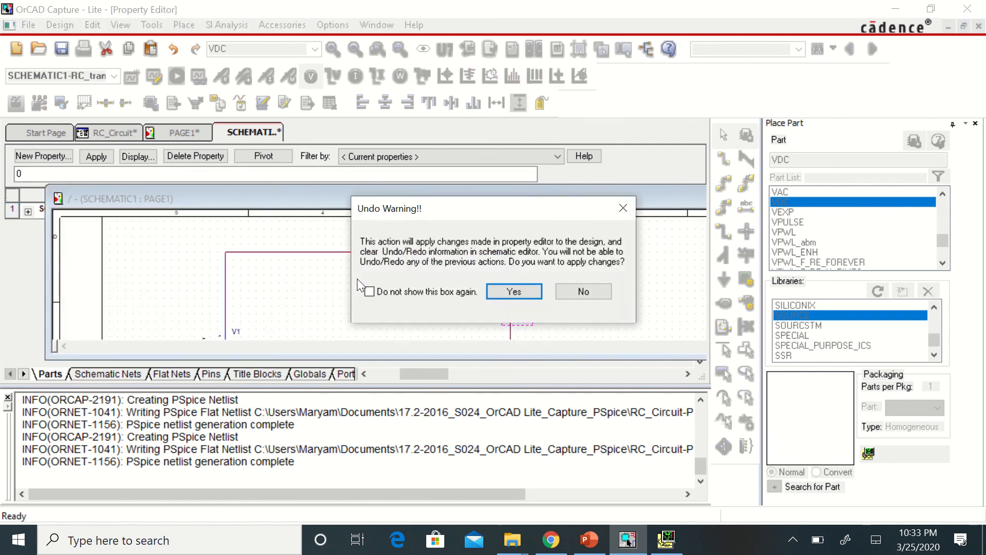
{"action": "left_click", "coordinate": [529, 292]}
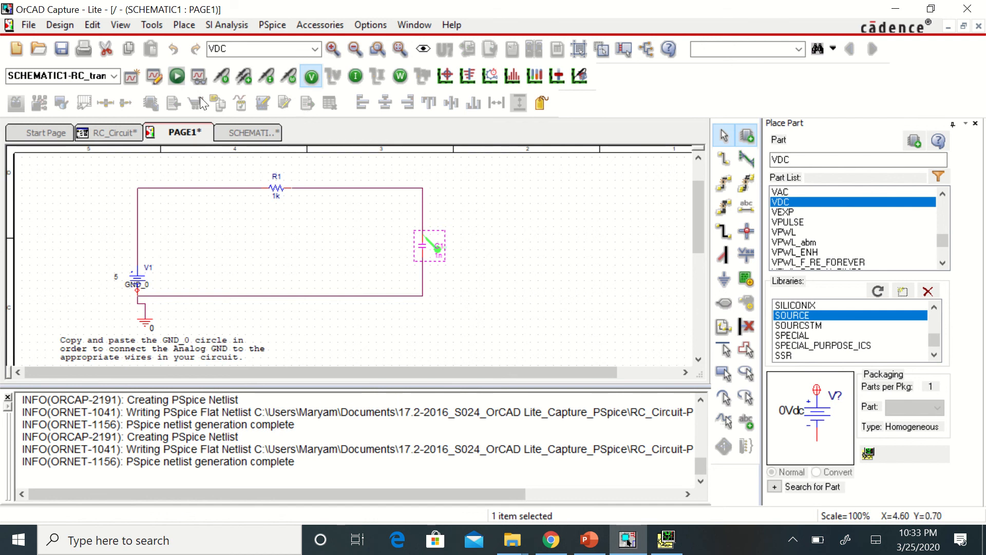
Run the RC_trans simulation and examine the capacitor voltage plot in PSpice A/D against the schematic, ending in OrCAD Capture.
{"action": "left_click", "coordinate": [177, 77]}
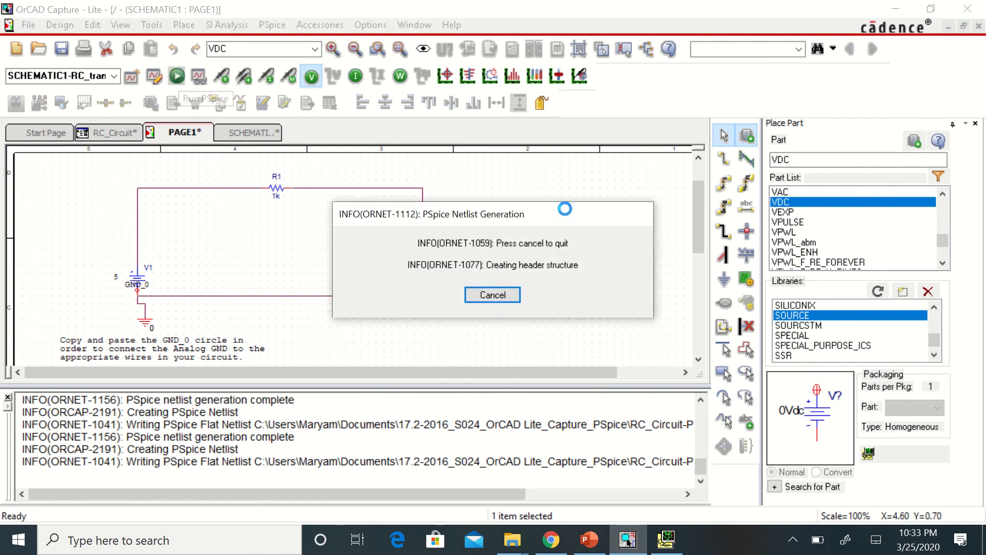
{"action": "left_click", "coordinate": [667, 544]}
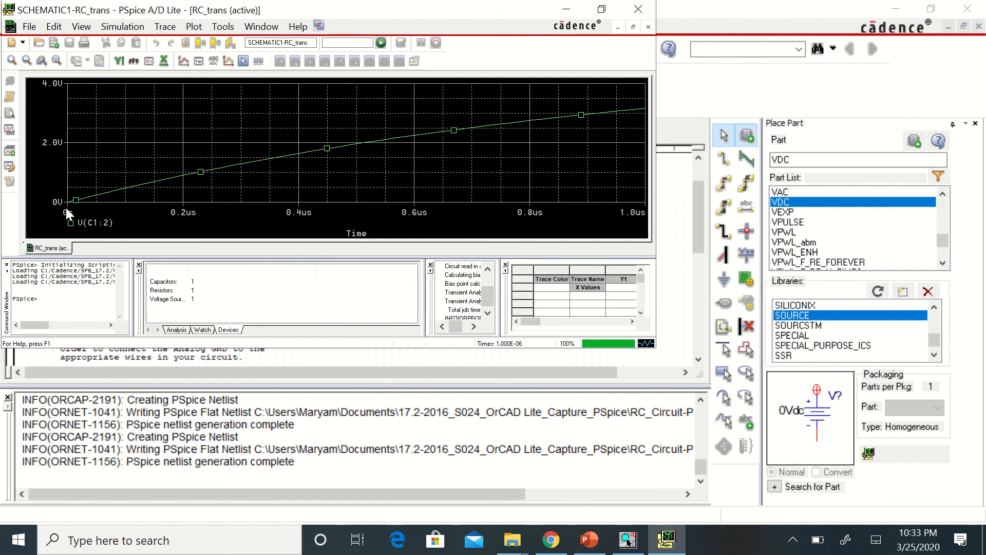
{"action": "left_click", "coordinate": [628, 539]}
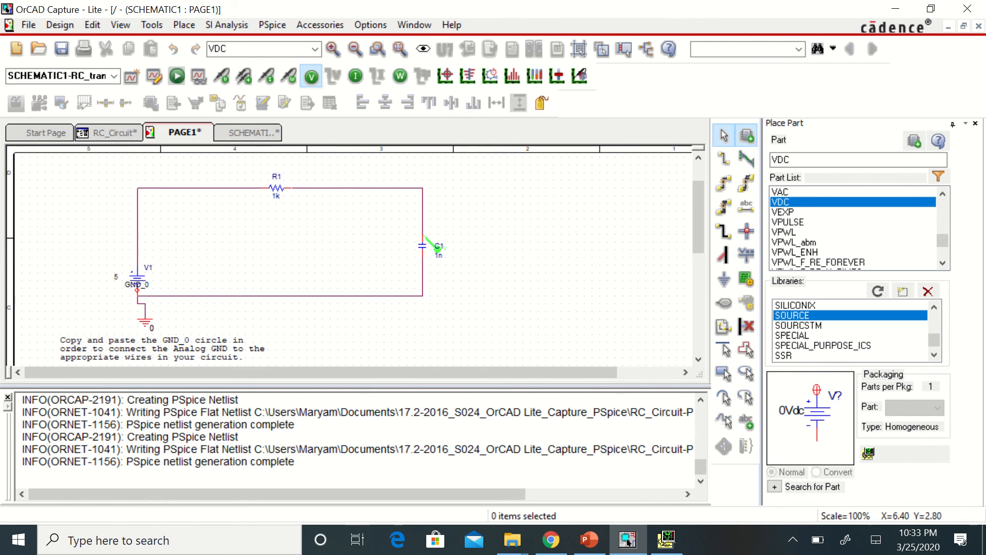
{"action": "left_click", "coordinate": [679, 544]}
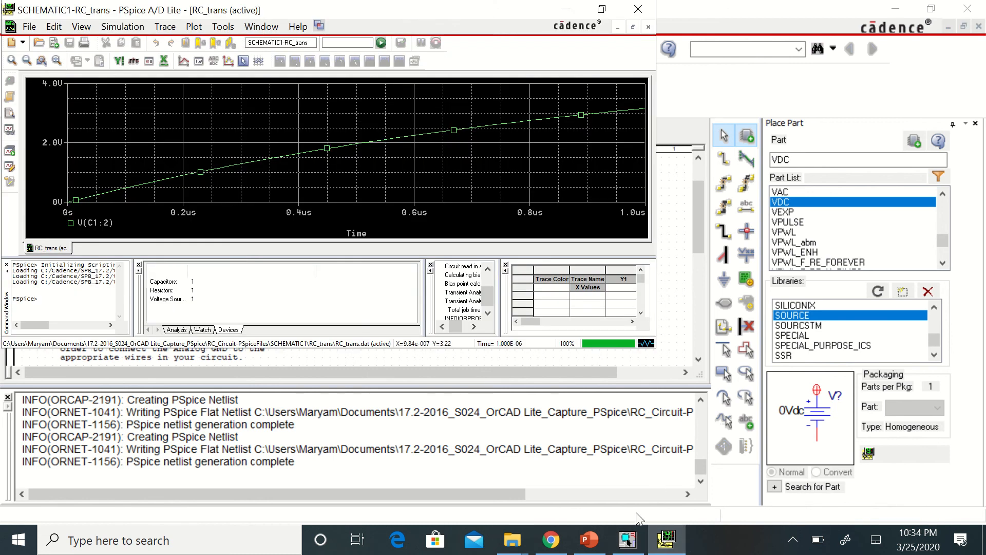
{"action": "left_click", "coordinate": [635, 540]}
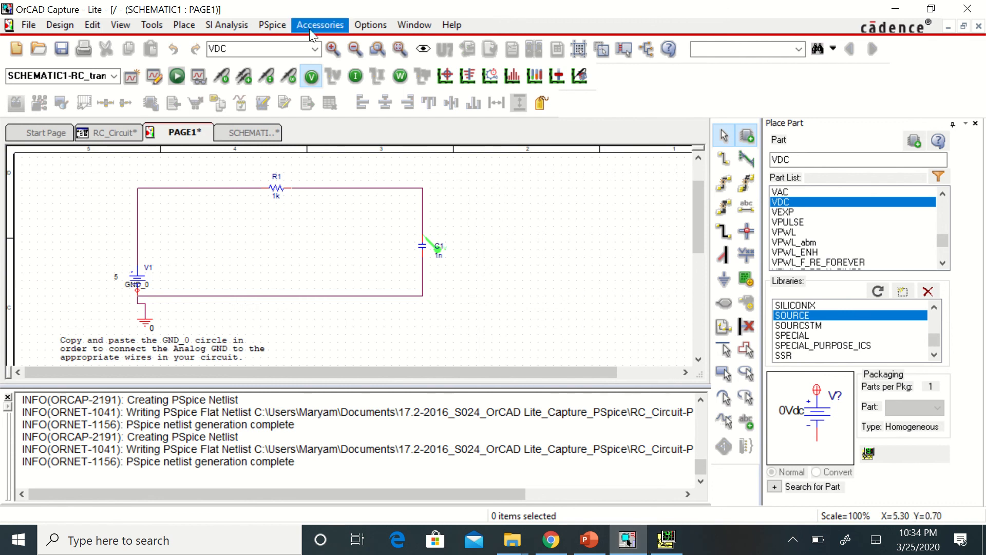
Edit the RC_trans simulation profile to run to 5u seconds and start saving data after 0 seconds.
{"action": "left_click", "coordinate": [265, 24]}
{"action": "left_click", "coordinate": [286, 57]}
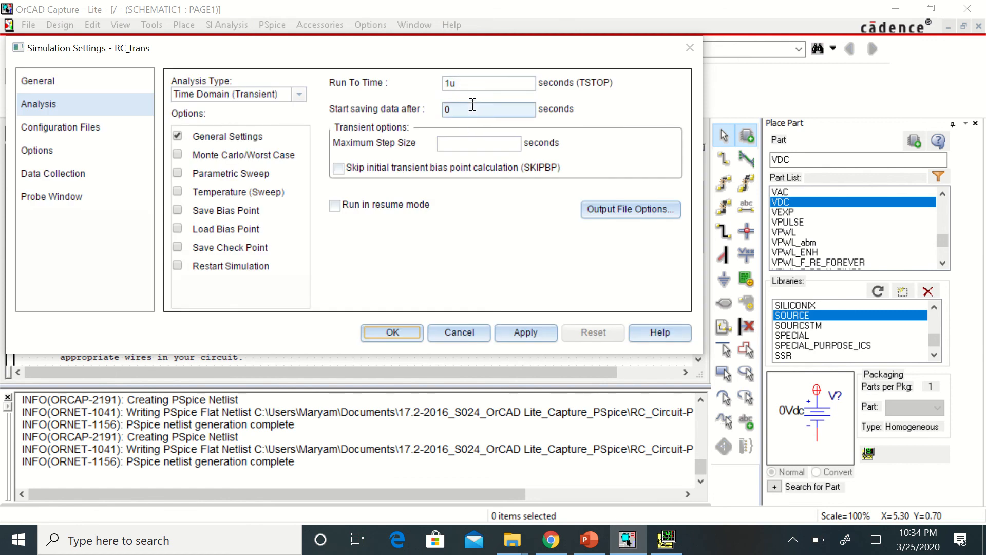
{"action": "left_click_drag", "start_coordinate": [452, 52], "coordinate": [914, 150]}
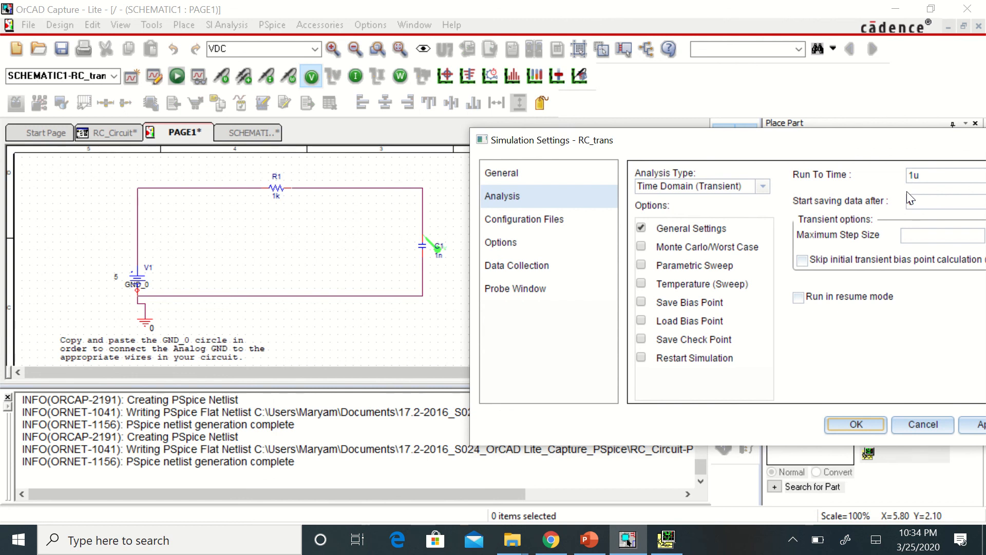
{"action": "type", "text": "0"}
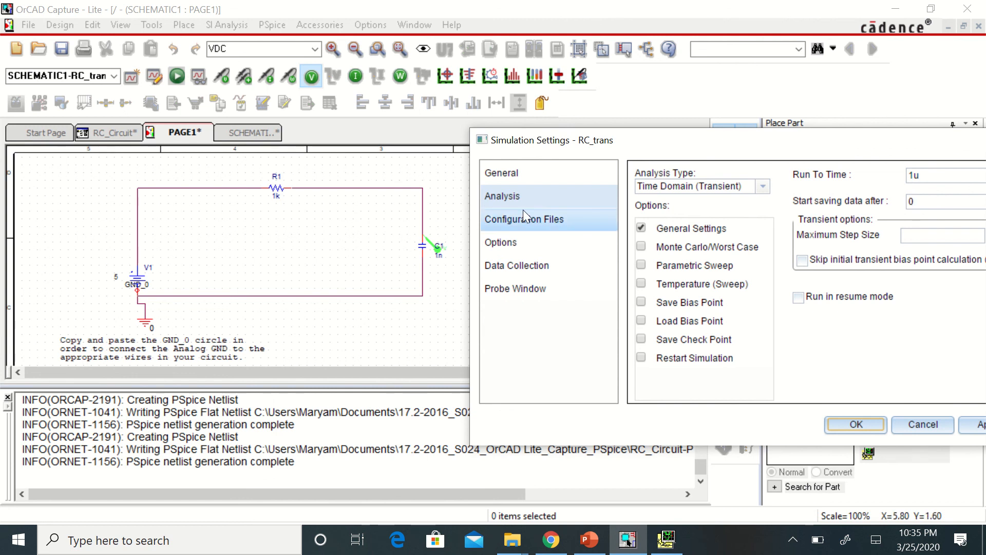
{"action": "left_click_drag", "start_coordinate": [914, 175], "coordinate": [905, 175]}
{"action": "type", "text": "5"}
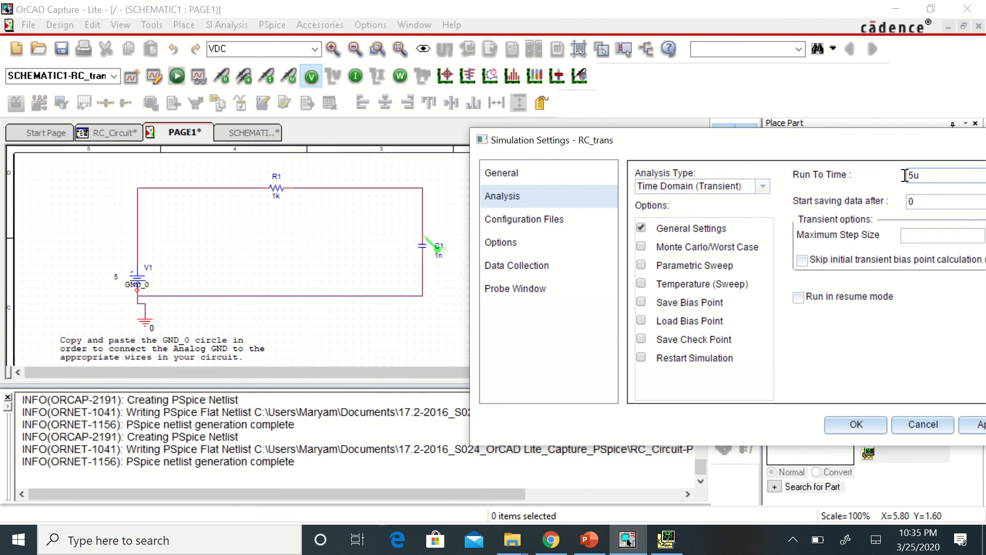
{"action": "left_click", "coordinate": [856, 435]}
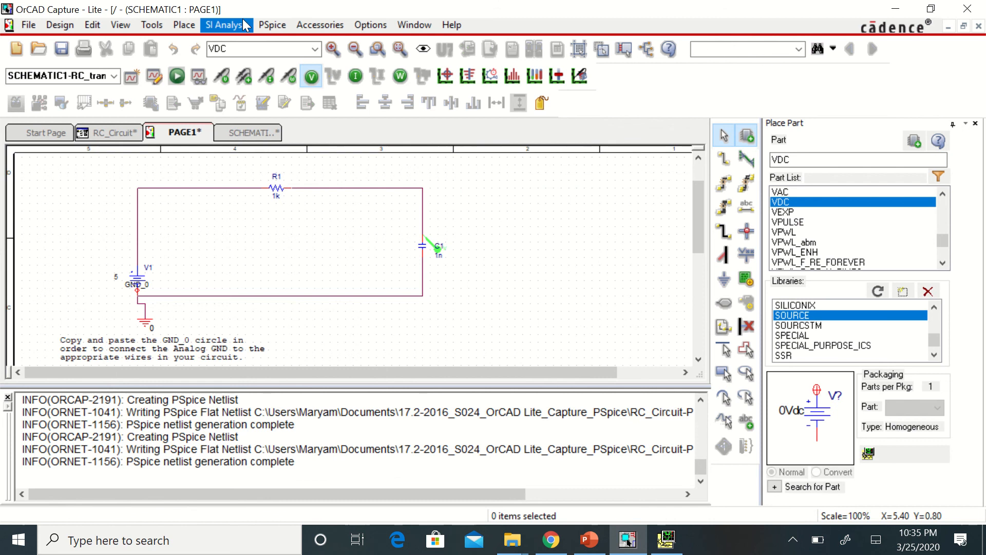
Rerun RC_trans and examine the capacitor voltage curve in a maximized PSpice A/D window, then return to the OrCAD Capture schematic.
{"action": "left_click", "coordinate": [177, 77]}
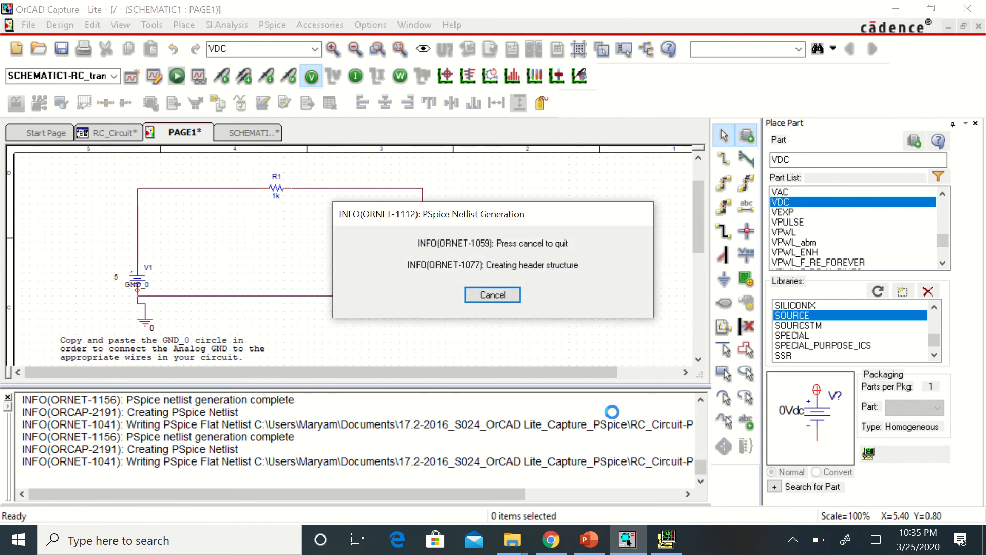
{"action": "left_click", "coordinate": [667, 549]}
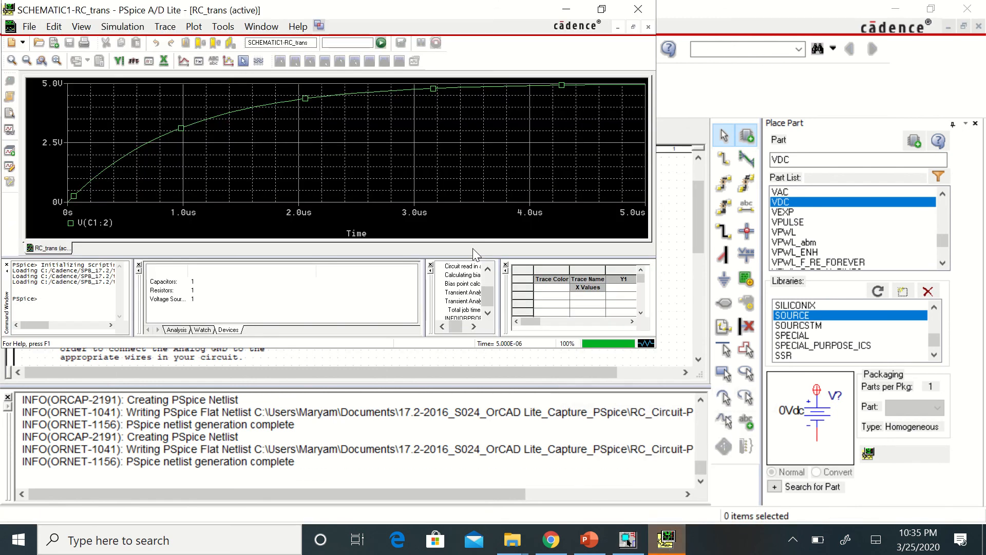
{"action": "left_click", "coordinate": [602, 8]}
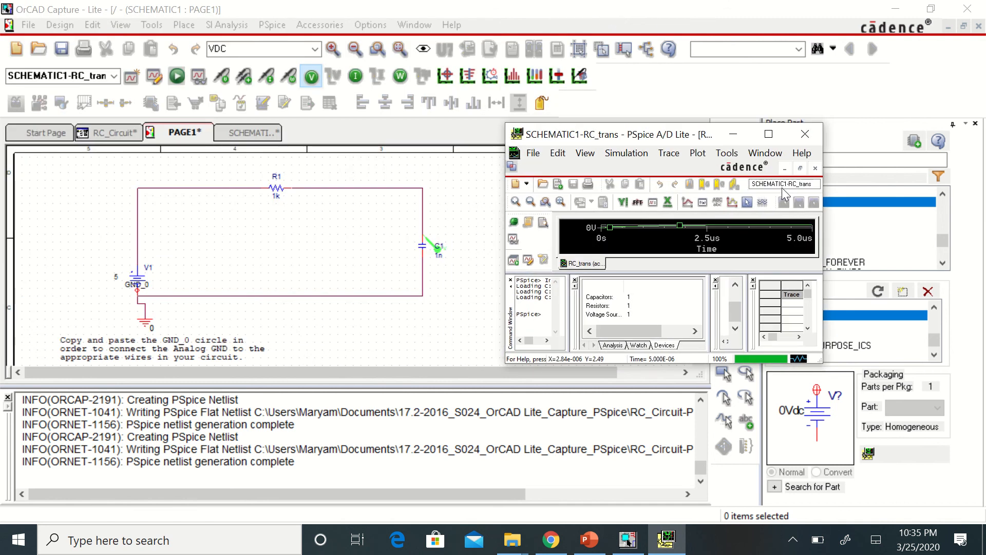
{"action": "left_click", "coordinate": [768, 135]}
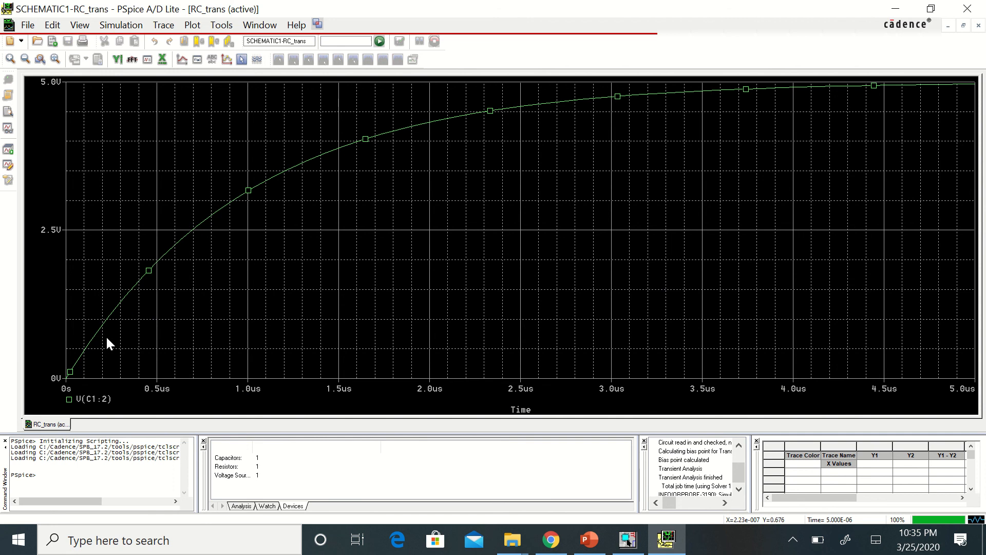
{"action": "left_click", "coordinate": [628, 545]}
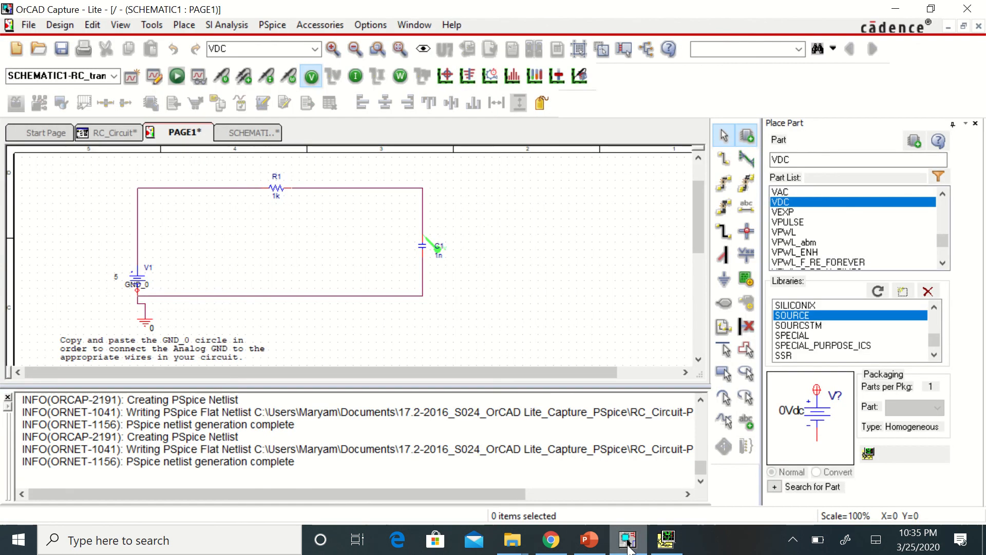
{"action": "left_click", "coordinate": [667, 542]}
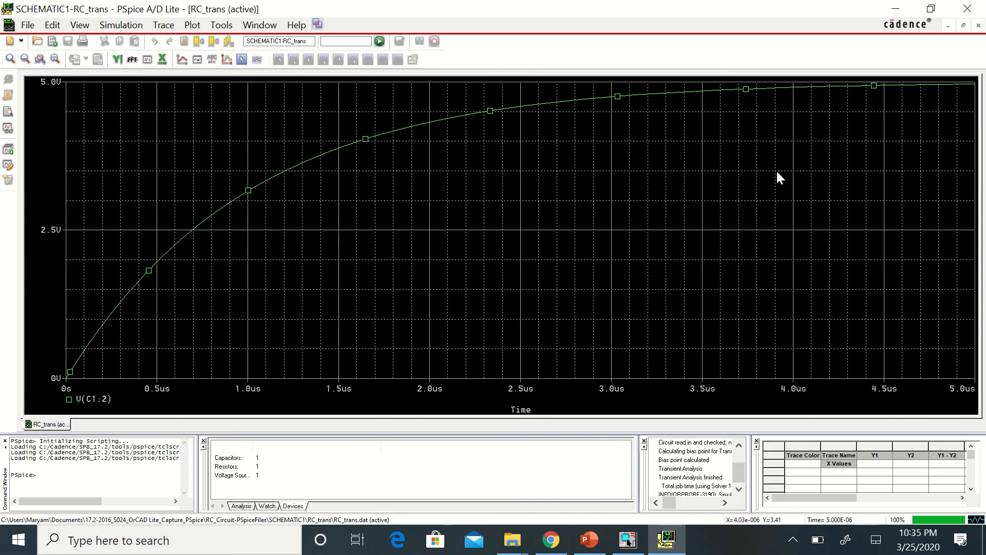
{"action": "left_click", "coordinate": [628, 539]}
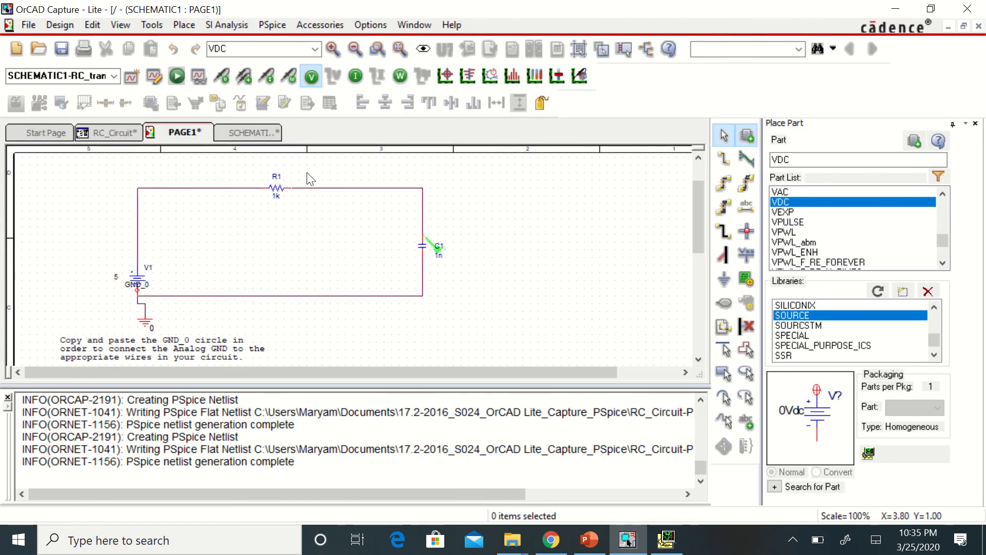